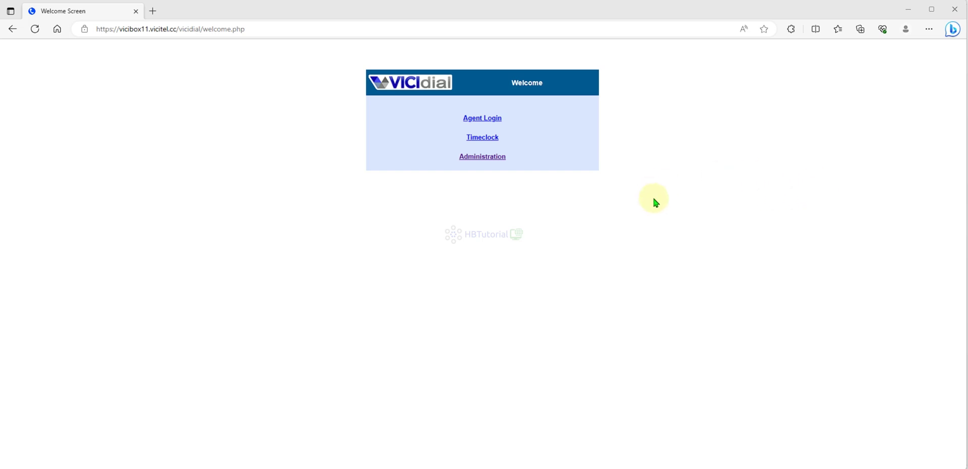
# Open the form for adding a new campaign in the administration area
pyautogui.click(489, 157)
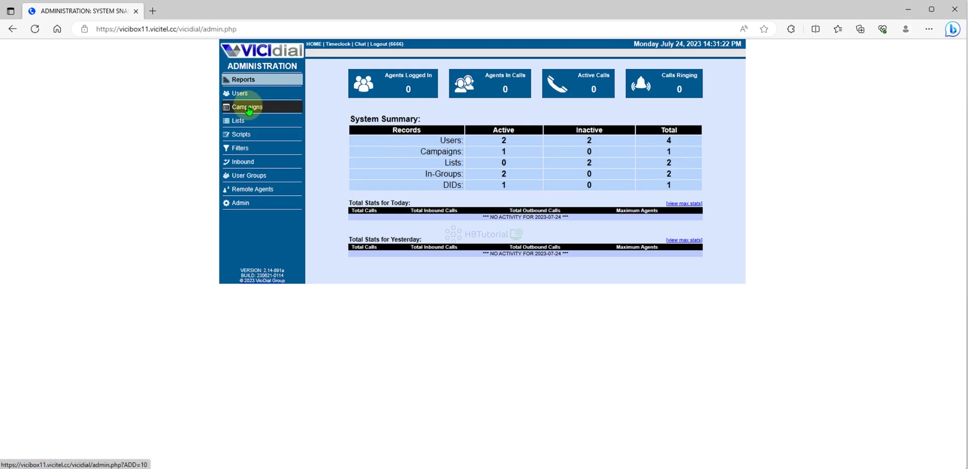
pyautogui.click(250, 110)
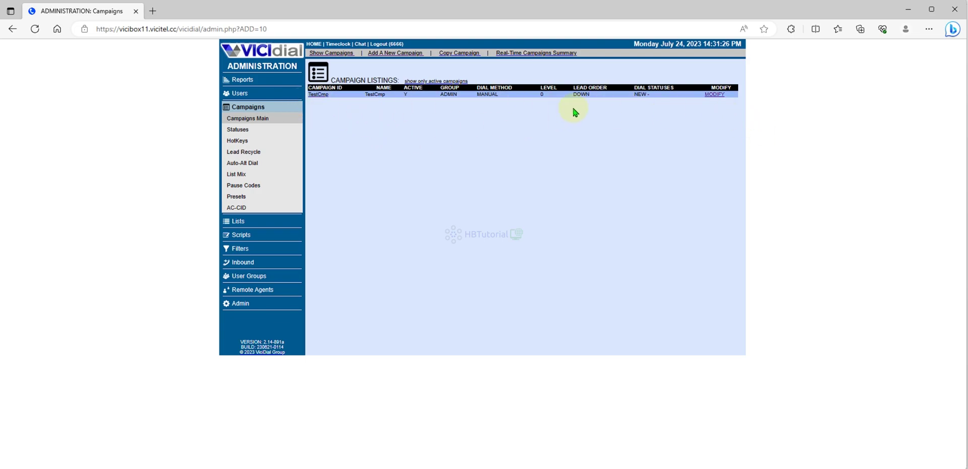
pyautogui.click(404, 56)
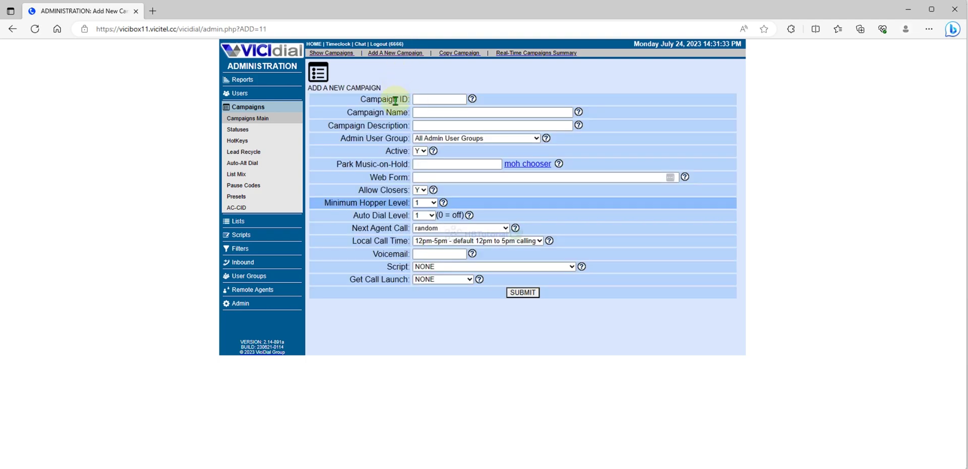
# Enter TestCmp1 as the campaign ID and Test Campaign 1 as the campaign name
pyautogui.click(426, 100)
pyautogui.click(430, 132)
pyautogui.write('1')
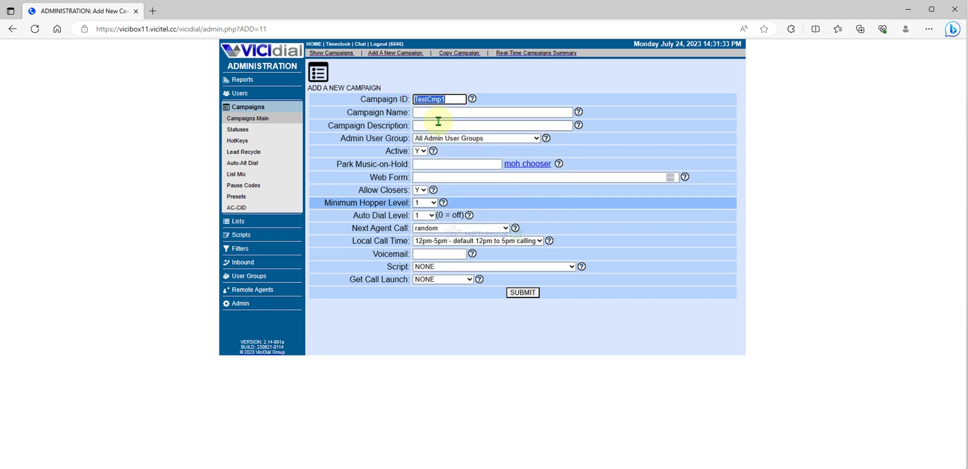
pyautogui.click(440, 113)
pyautogui.write('Te')
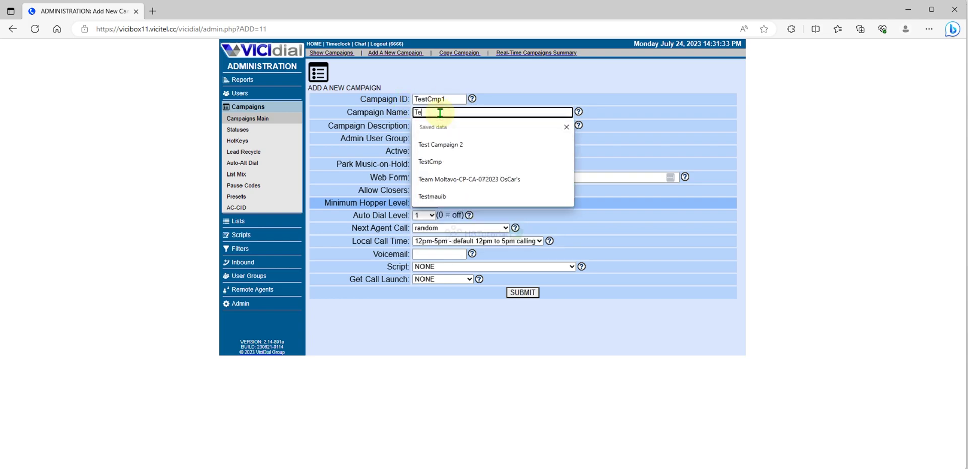
pyautogui.write('st Camp')
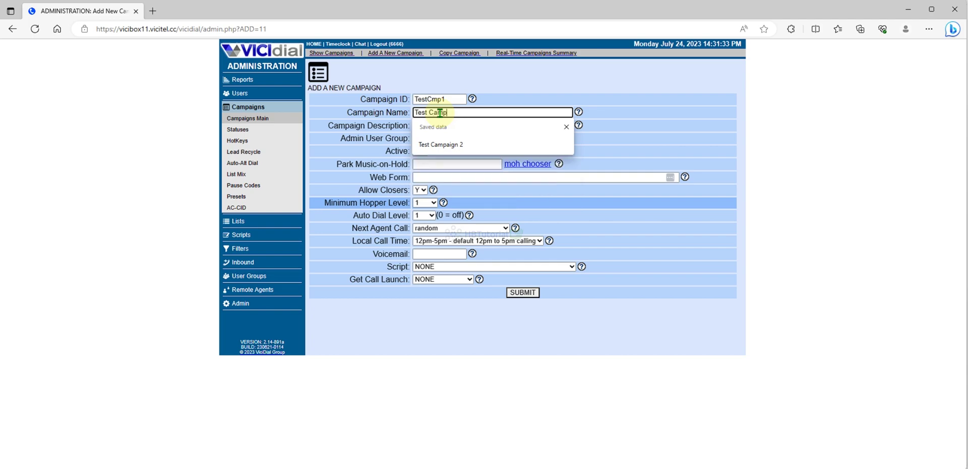
pyautogui.write('aign 1')
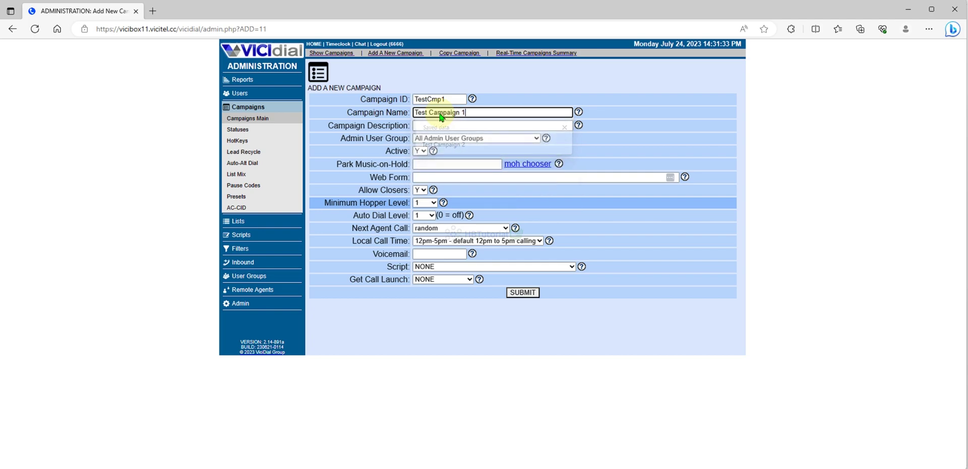
pyautogui.click(616, 121)
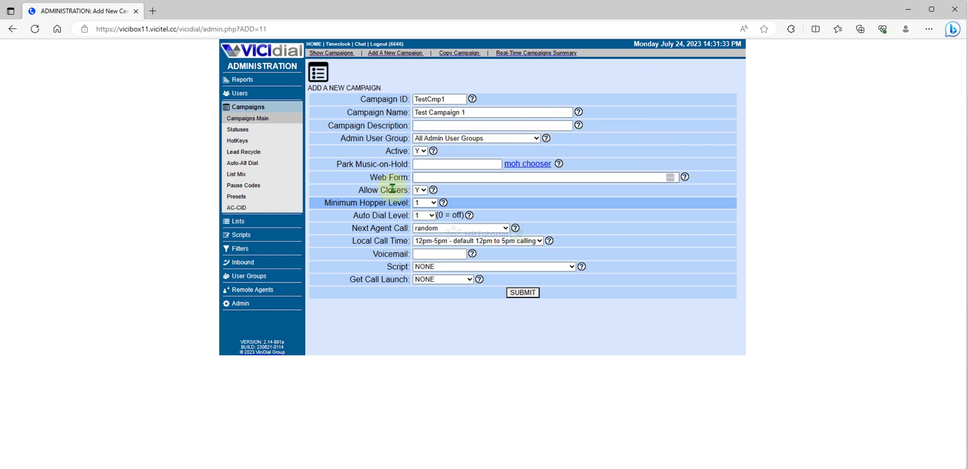
pyautogui.moveTo(346, 138); pyautogui.dragTo(420, 139)
pyautogui.click(424, 138)
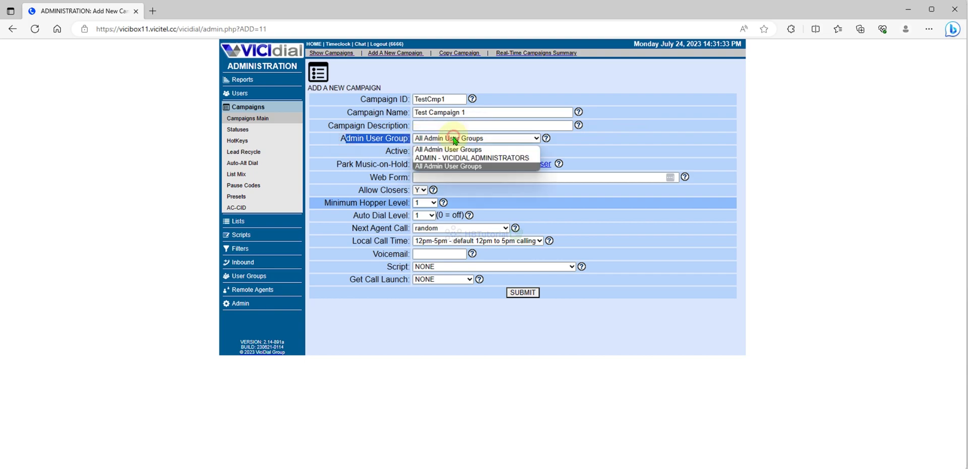
pyautogui.click(697, 117)
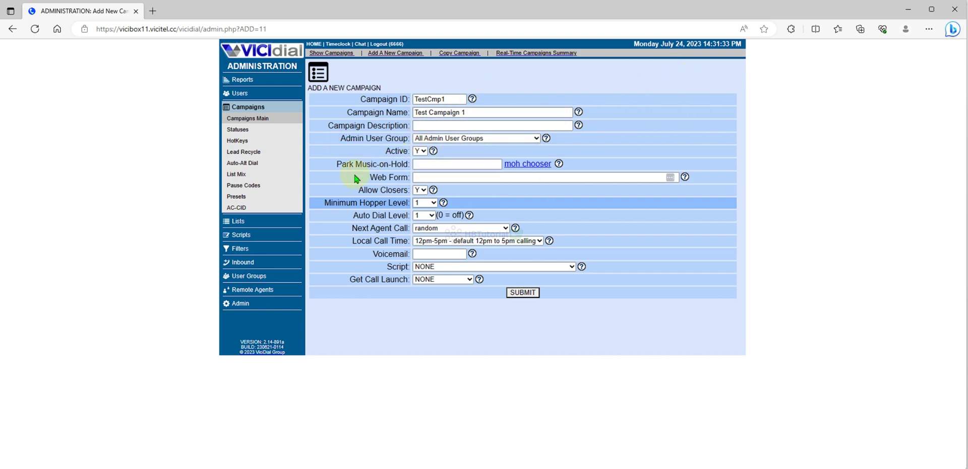
# Set the new campaign's Next Agent Call option to longest_wait_time
pyautogui.moveTo(351, 228); pyautogui.dragTo(394, 229)
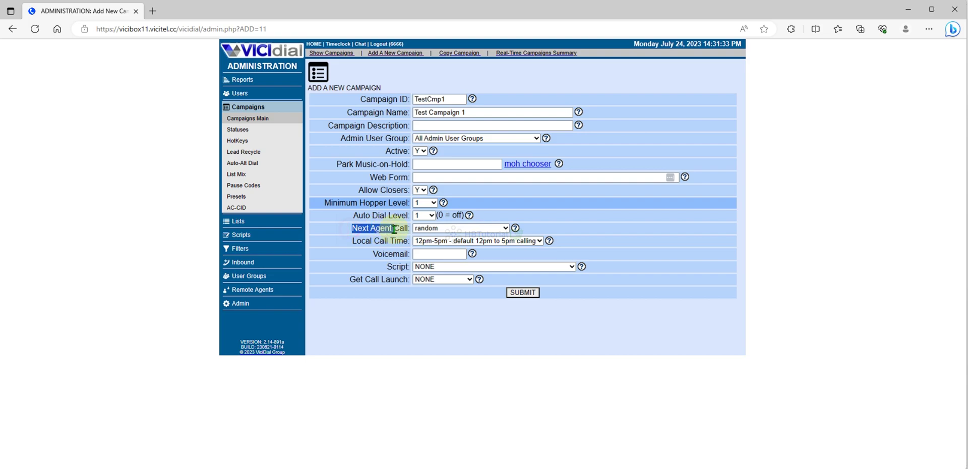
pyautogui.click(558, 228)
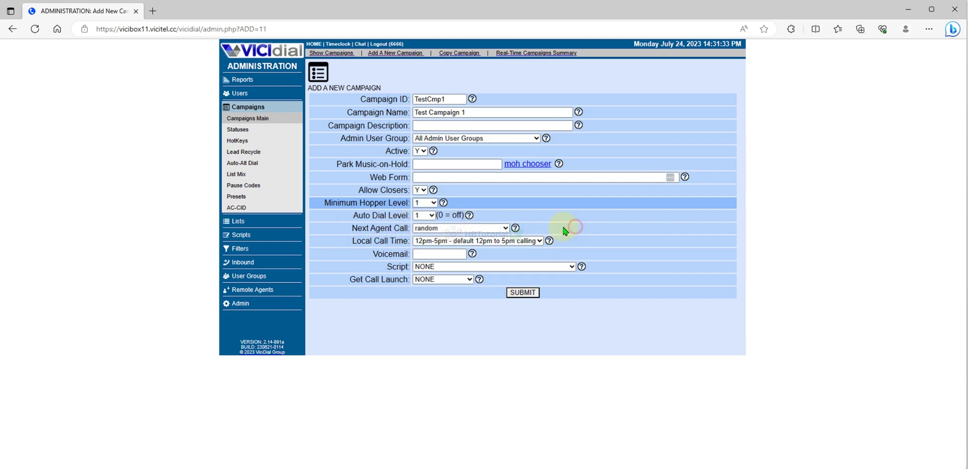
pyautogui.click(453, 230)
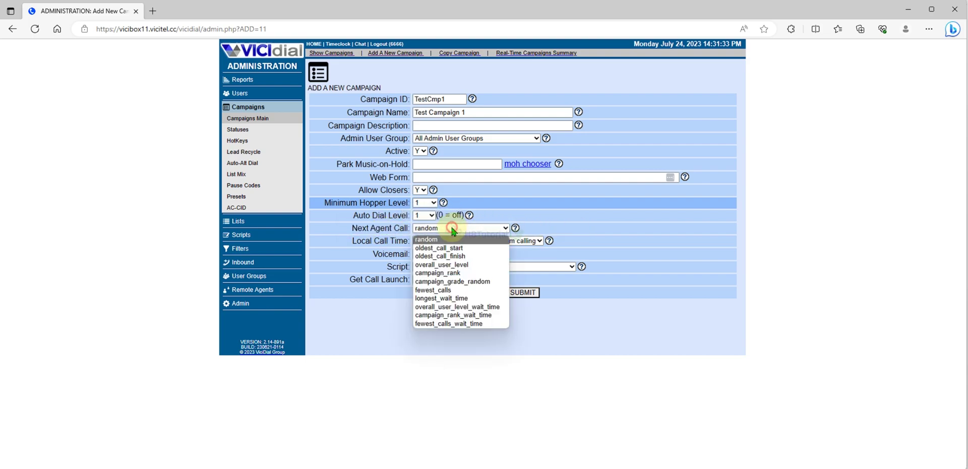
pyautogui.click(446, 298)
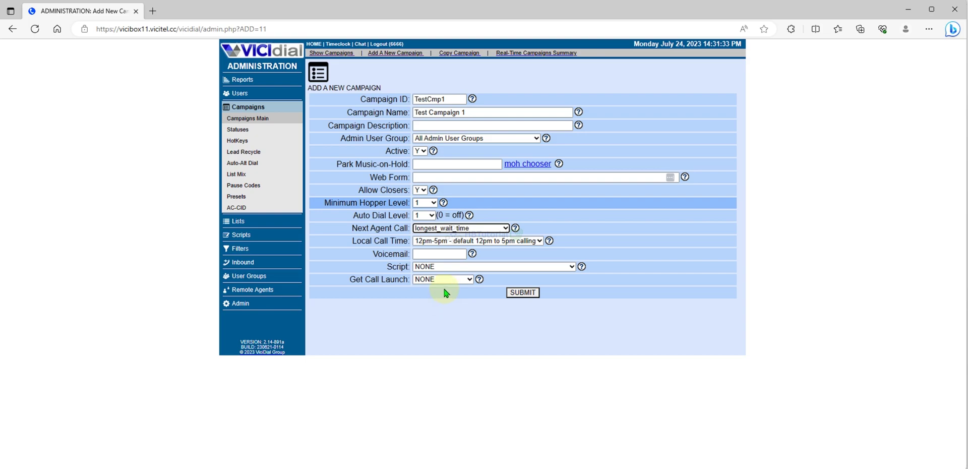
pyautogui.click(485, 227)
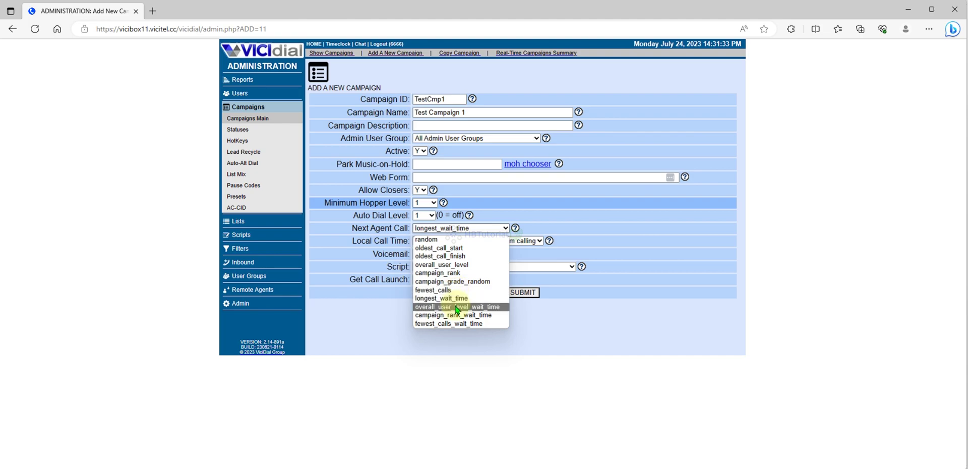
pyautogui.click(453, 299)
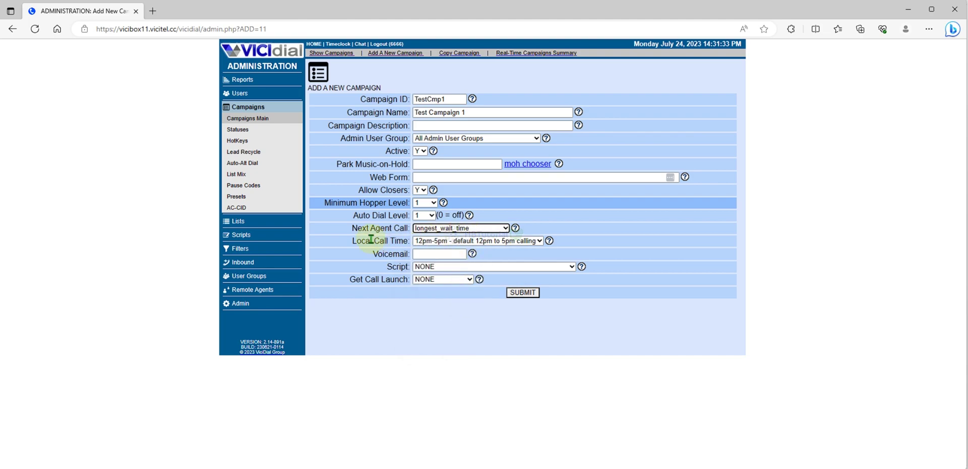
# Set the Local Call Time to 24hours - default 24 hours calling and submit the new campaign
pyautogui.moveTo(352, 240); pyautogui.dragTo(409, 241)
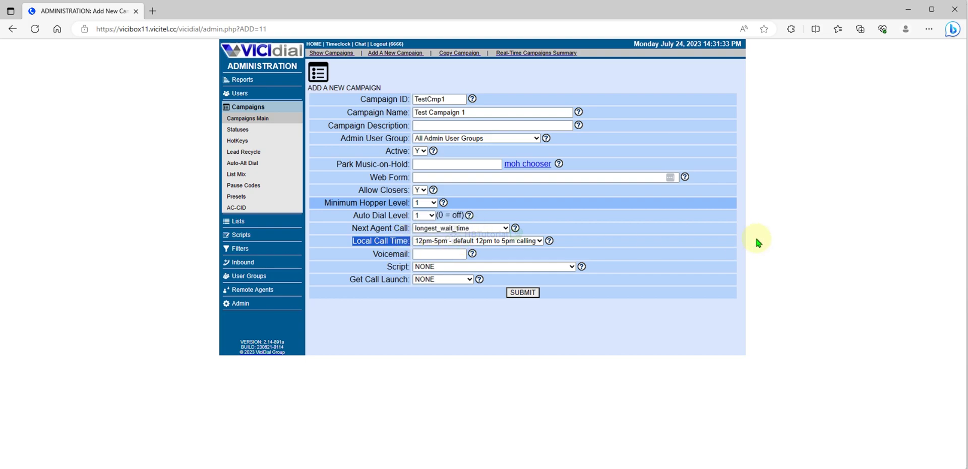
pyautogui.click(454, 241)
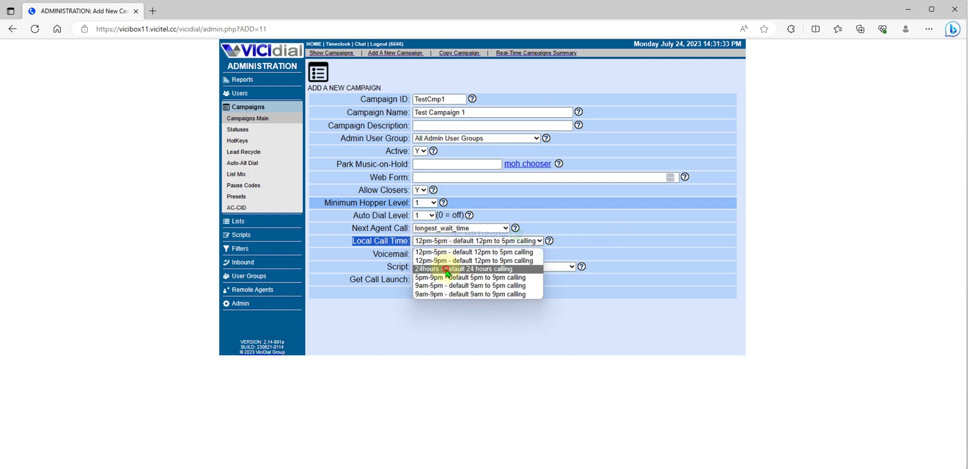
pyautogui.click(446, 268)
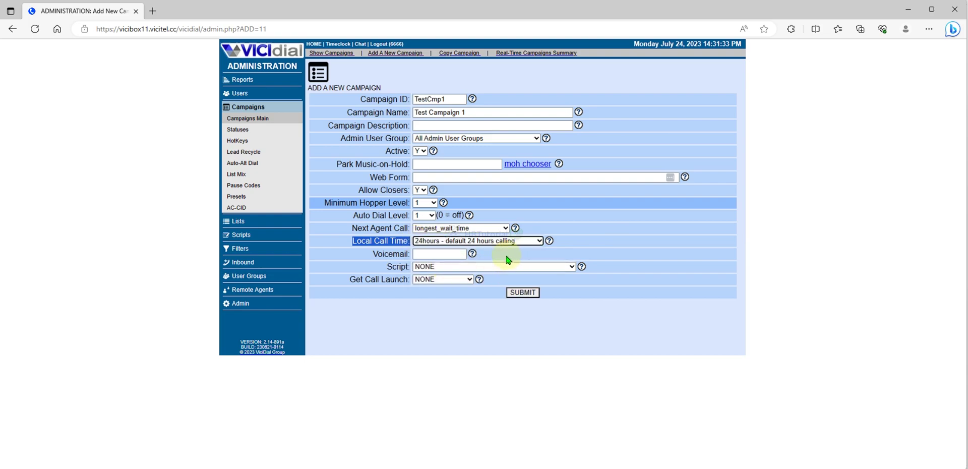
pyautogui.click(521, 296)
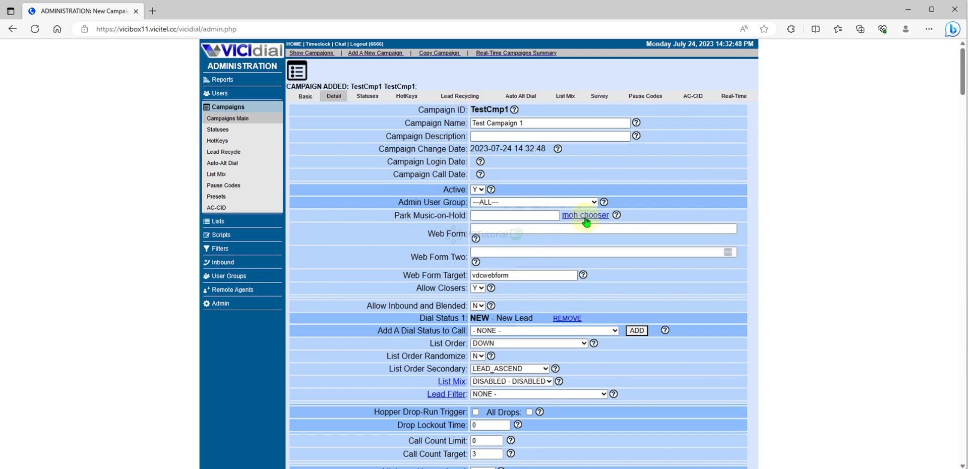
# Set the Dial Method of campaign TestCmp1 to RATIO and submit the campaign changes
pyautogui.scroll(-12, 518, 224)
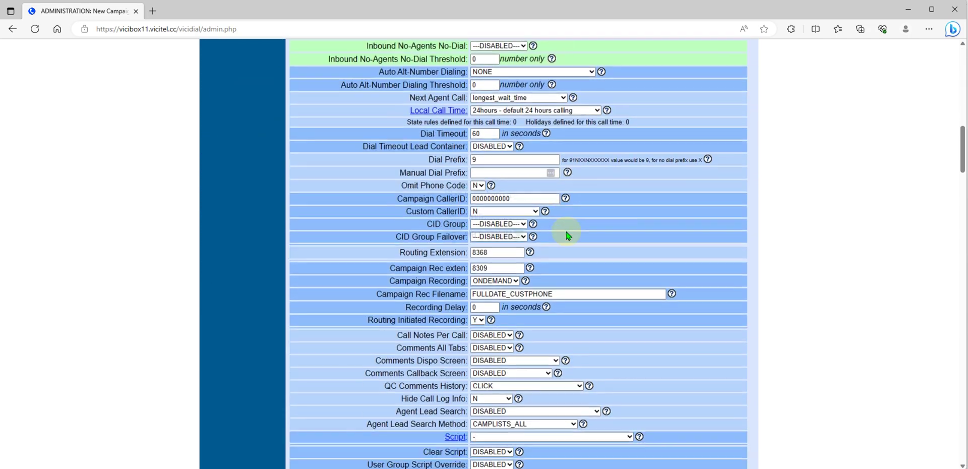
pyautogui.scroll(-10, 568, 236)
pyautogui.scroll(13, 567, 232)
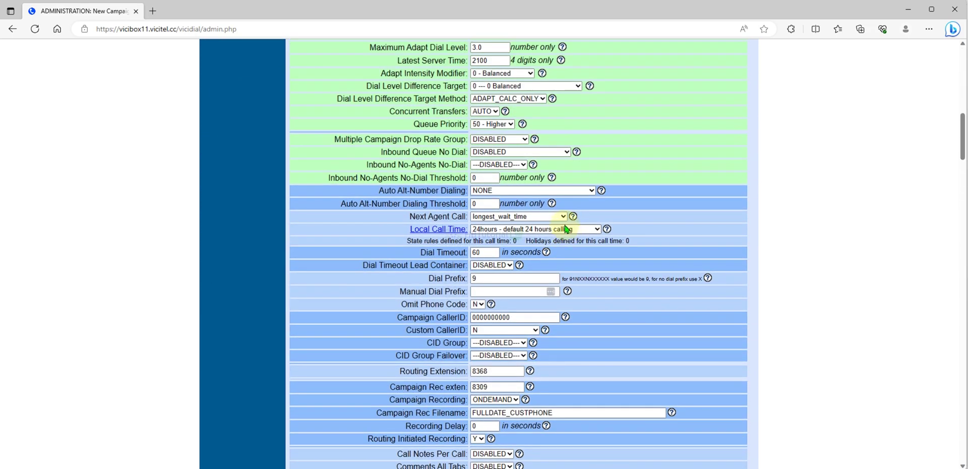
pyautogui.scroll(8, 579, 217)
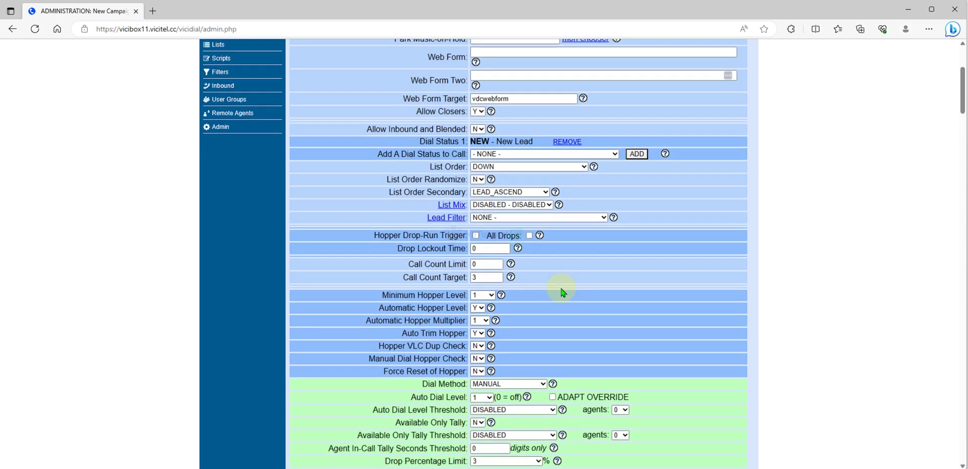
pyautogui.scroll(-3, 583, 282)
pyautogui.click(504, 215)
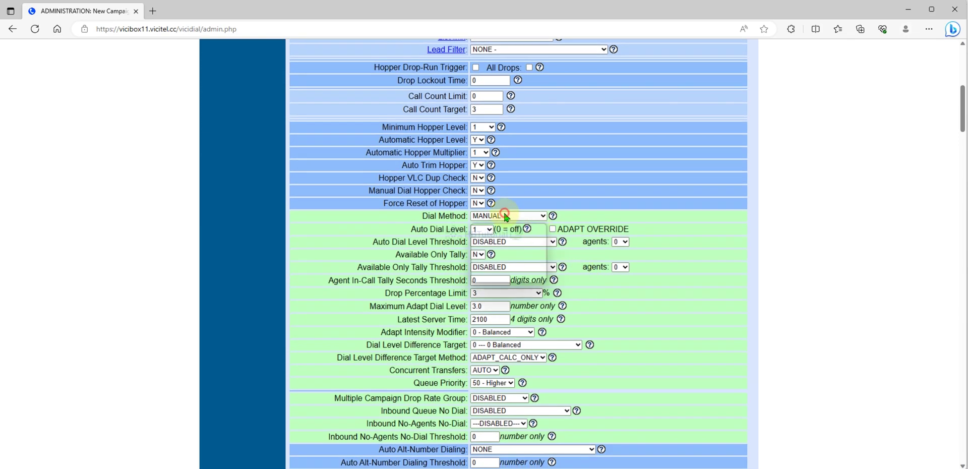
pyautogui.click(489, 239)
pyautogui.click(490, 281)
pyautogui.scroll(-20, 490, 282)
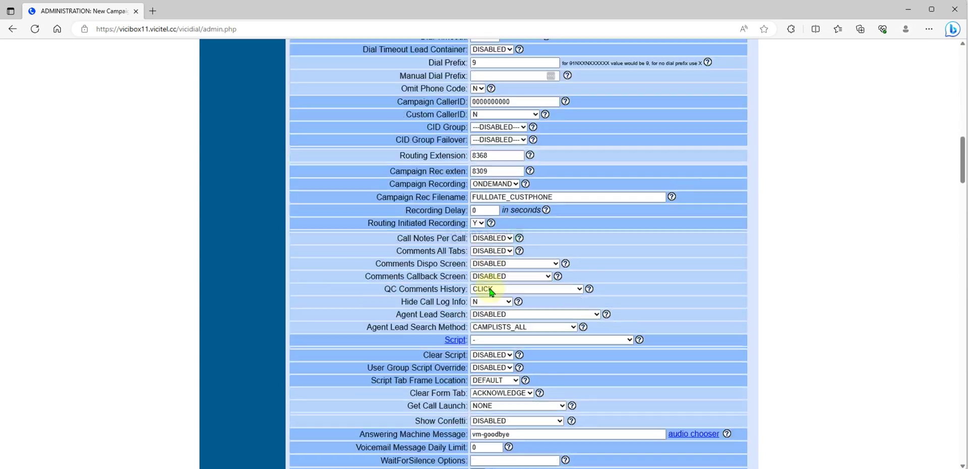
pyautogui.scroll(-15, 492, 292)
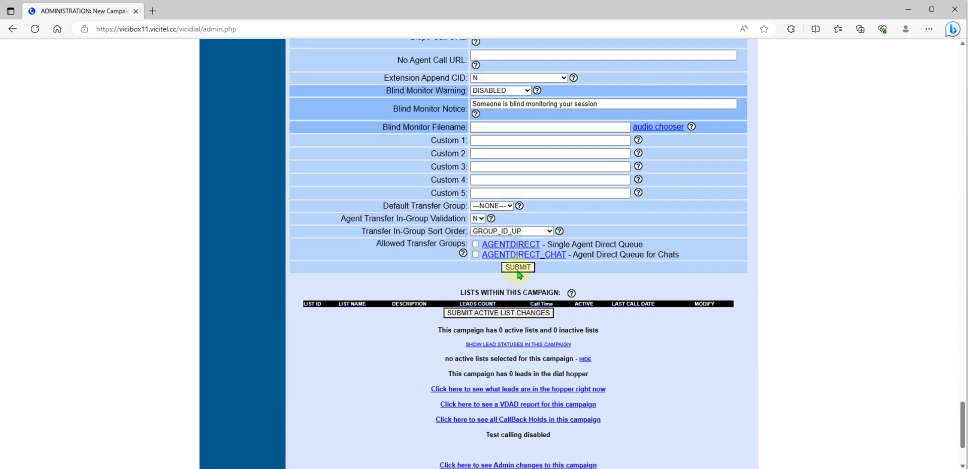
pyautogui.click(518, 268)
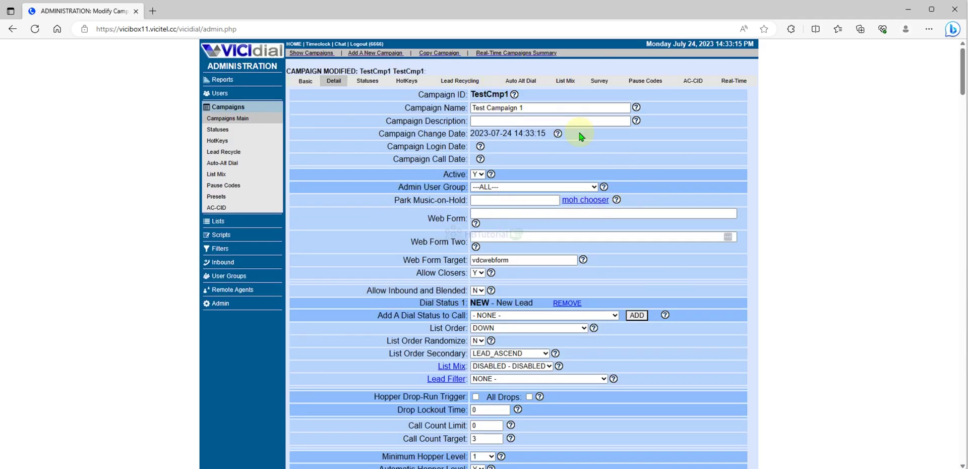
# Add the dial status AA - Answering Machine Auto to the statuses called by campaign TestCmp1
pyautogui.scroll(-7, 577, 133)
pyautogui.scroll(4, 577, 134)
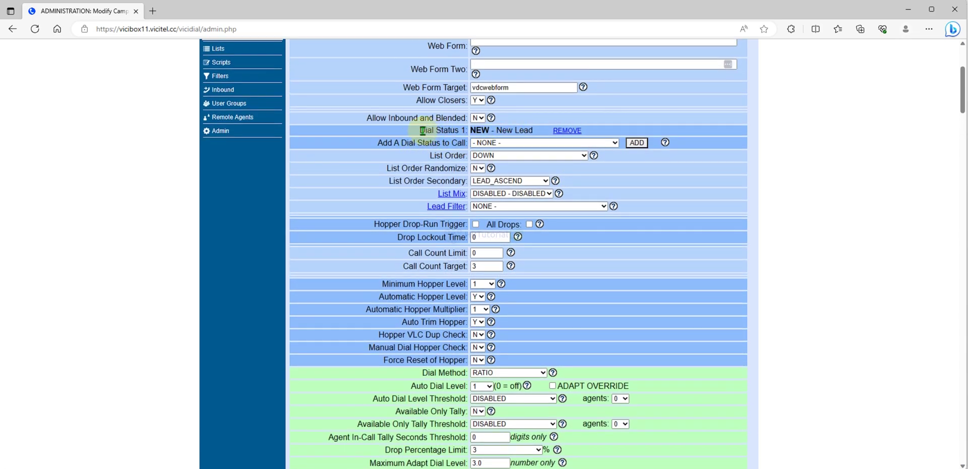
pyautogui.moveTo(420, 131); pyautogui.dragTo(459, 131)
pyautogui.click(403, 129)
pyautogui.scroll(3, 582, 280)
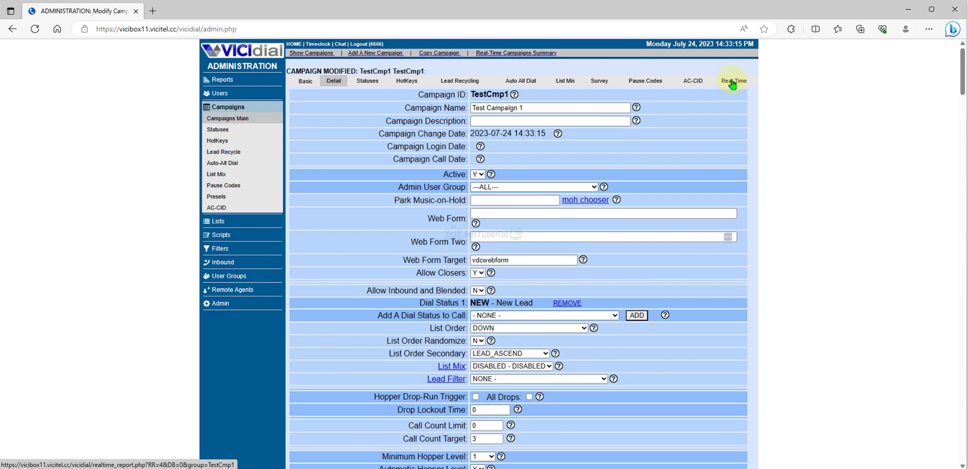
pyautogui.scroll(-3, 525, 252)
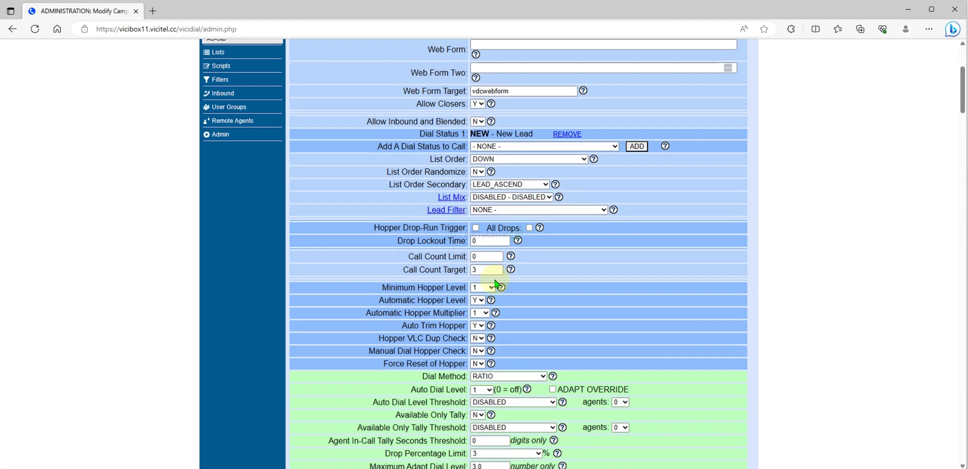
pyautogui.click(499, 143)
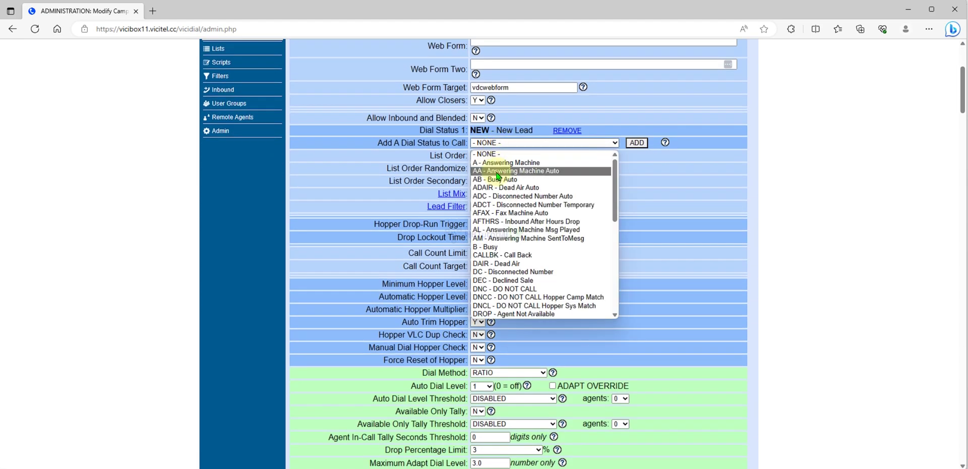
pyautogui.click(508, 170)
pyautogui.click(638, 143)
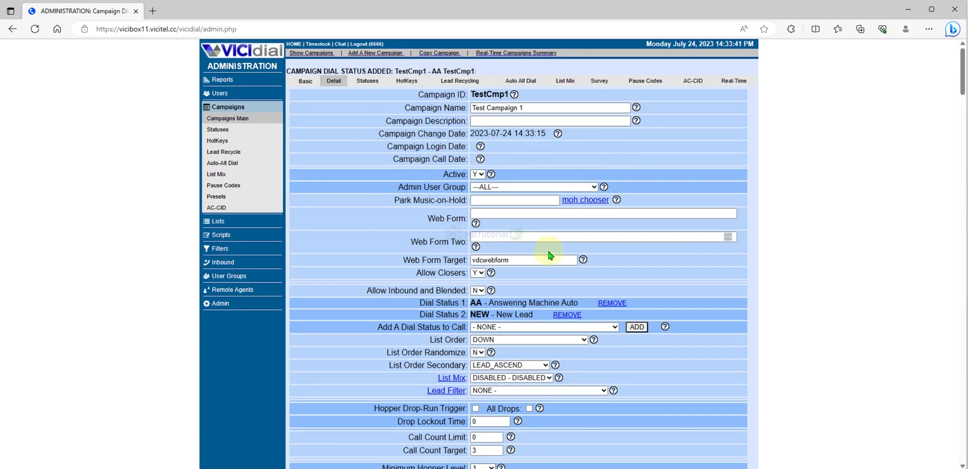
pyautogui.scroll(-7, 550, 255)
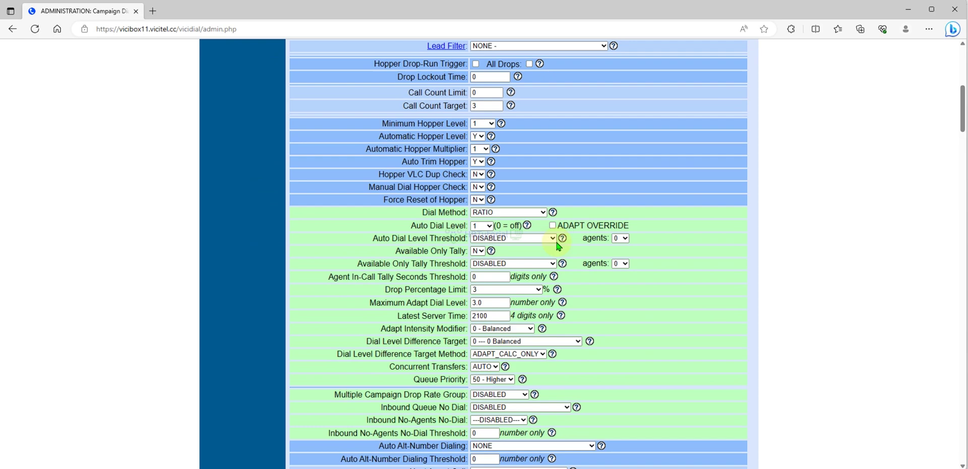
pyautogui.scroll(3, 556, 239)
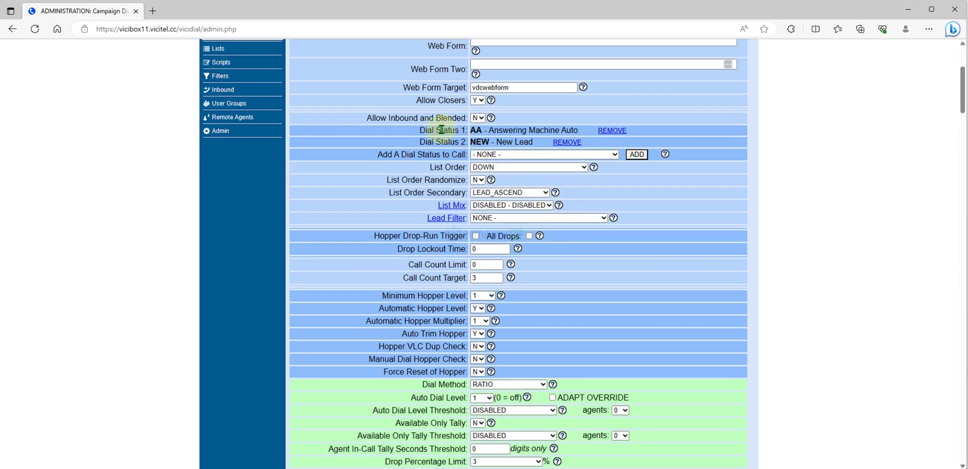
pyautogui.moveTo(452, 131); pyautogui.dragTo(502, 131)
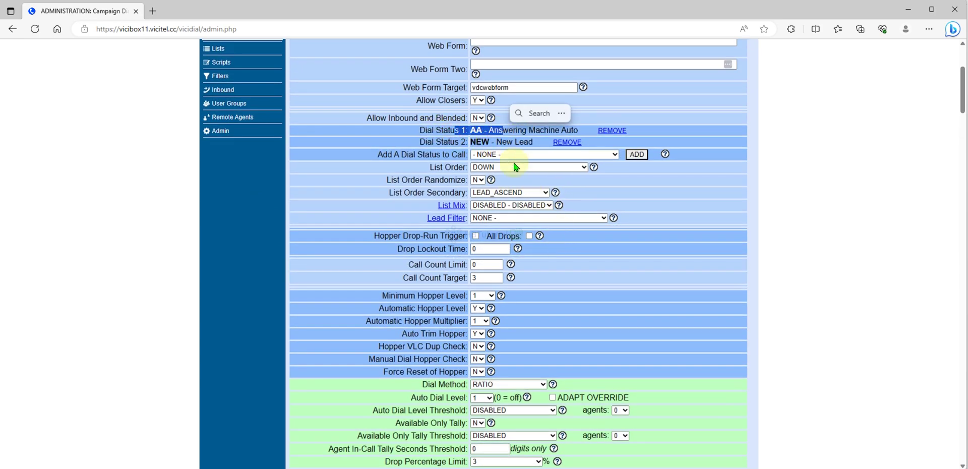
# Add the dial status A - Answering Machine to the statuses called by campaign TestCmp1
pyautogui.click(523, 155)
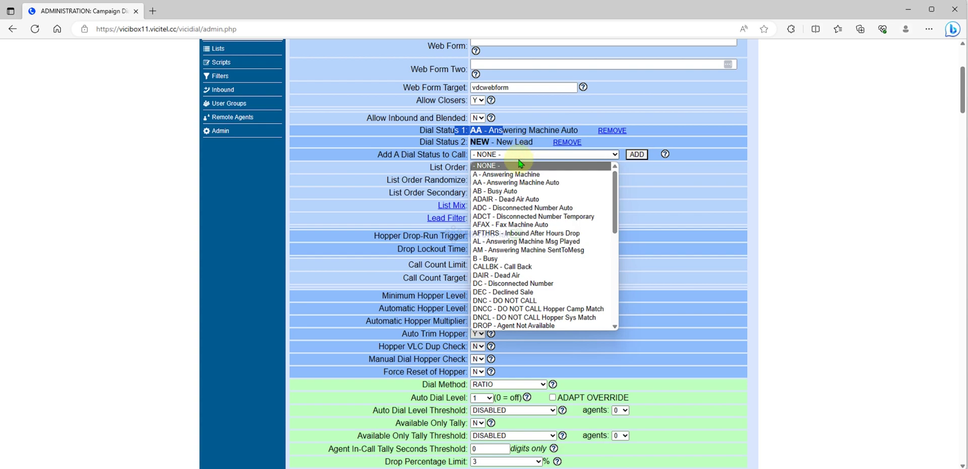
pyautogui.click(512, 174)
pyautogui.click(637, 155)
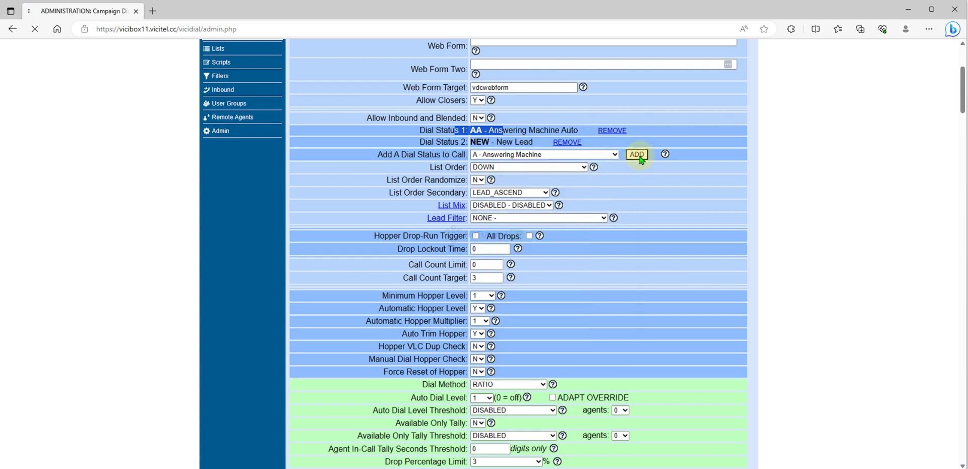
pyautogui.scroll(-3, 518, 223)
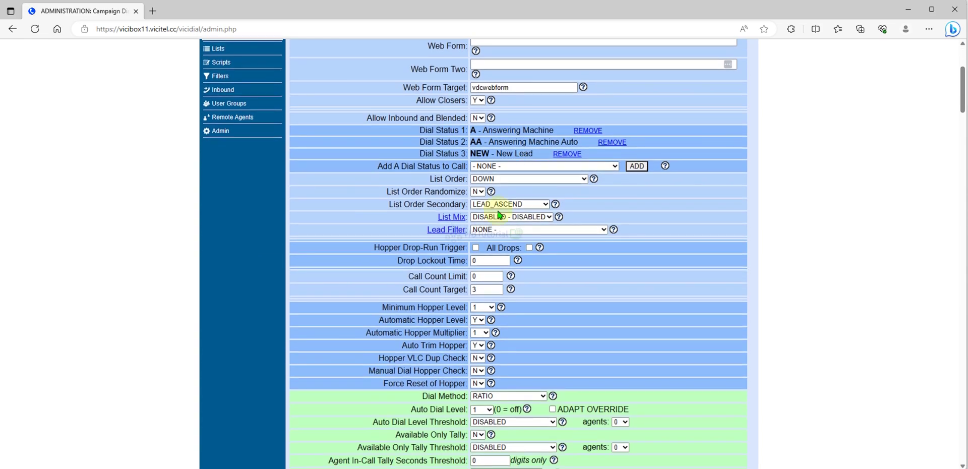
pyautogui.click(567, 165)
pyautogui.click(711, 239)
# Review the available List Order choices and read the help text explaining how each one orders leads
pyautogui.moveTo(430, 180); pyautogui.dragTo(464, 180)
pyautogui.click(548, 180)
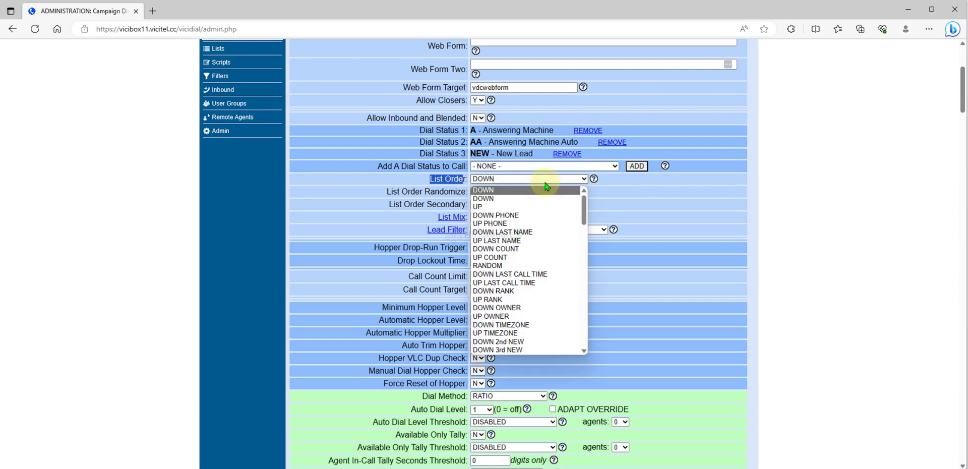
pyautogui.click(667, 189)
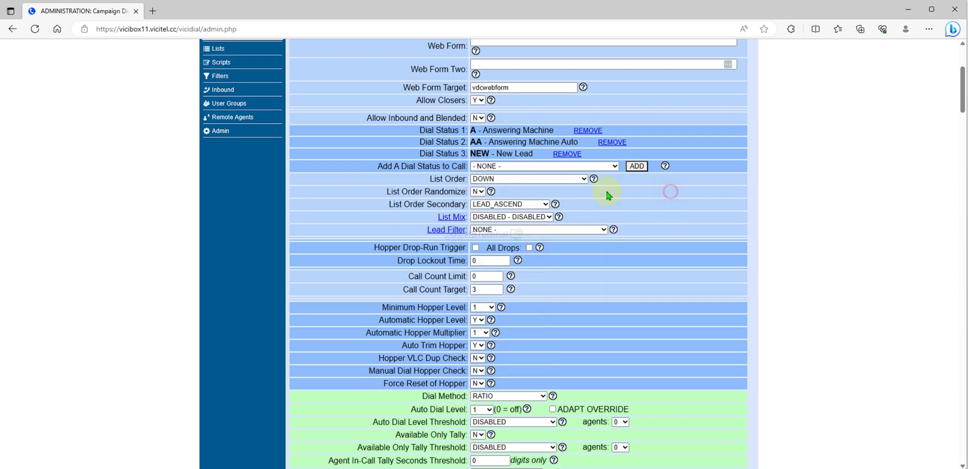
pyautogui.click(526, 181)
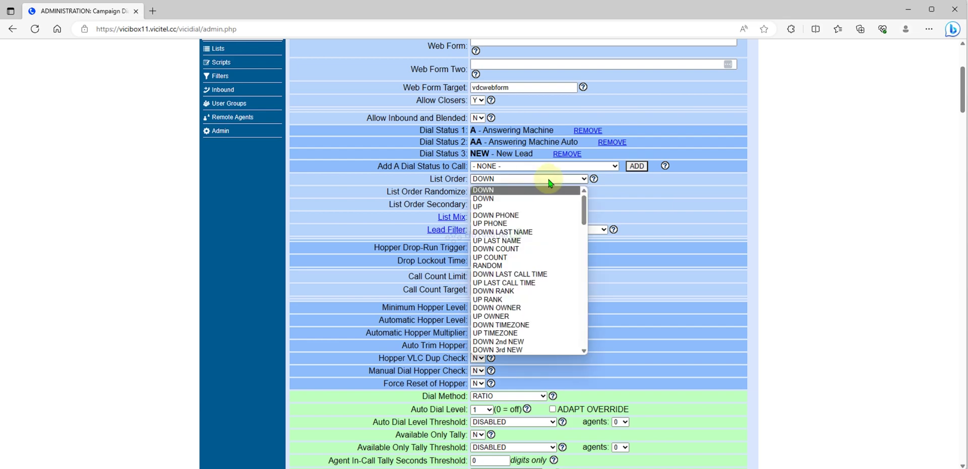
pyautogui.click(585, 179)
pyautogui.click(594, 179)
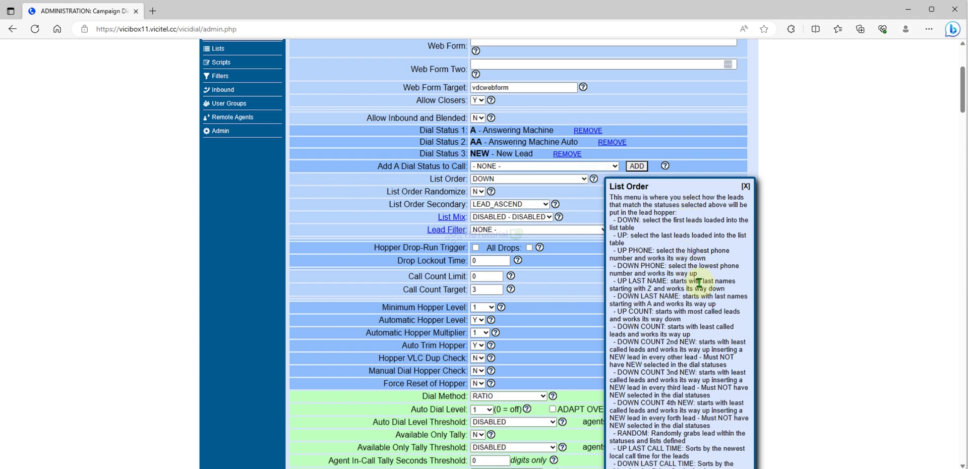
pyautogui.scroll(-15, 698, 282)
pyautogui.scroll(20, 698, 276)
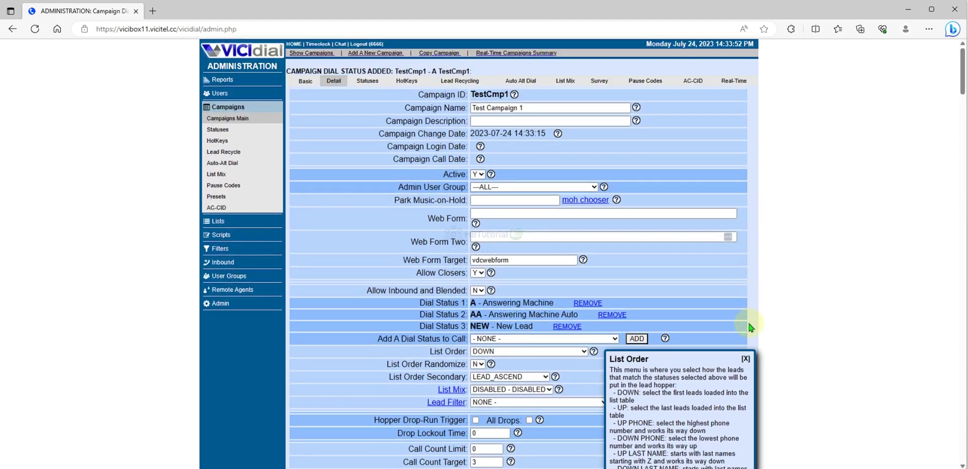
pyautogui.click(745, 358)
# Set the campaign's List Order to RANDOM 2nd NEW
pyautogui.click(568, 352)
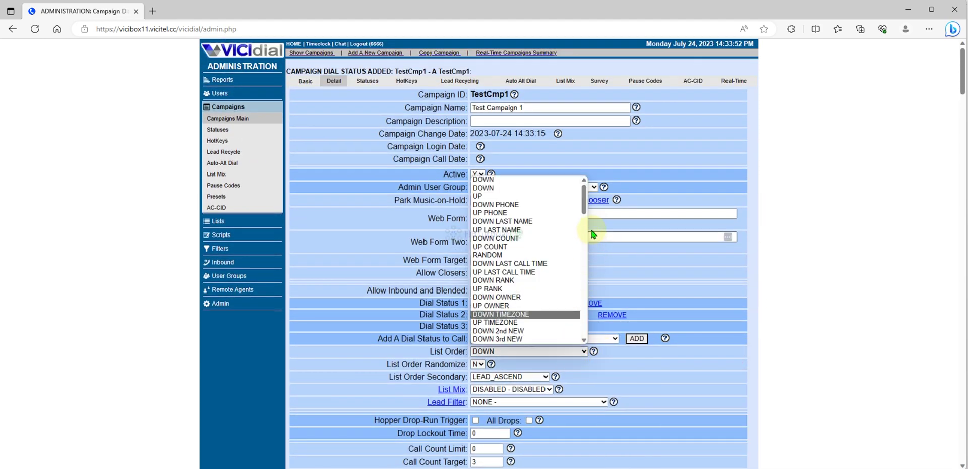
pyautogui.moveTo(584, 195); pyautogui.dragTo(581, 271)
pyautogui.click(524, 271)
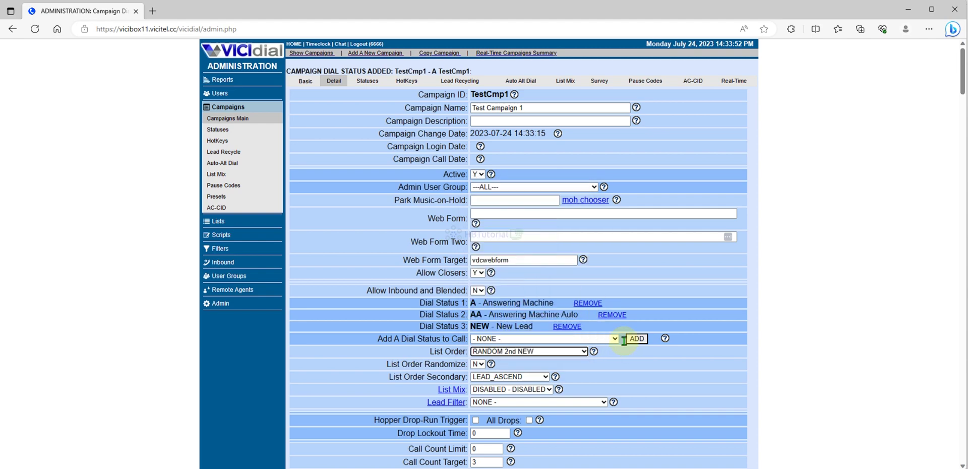
# Set the campaign's Minimum Hopper Level to 500
pyautogui.scroll(-7, 685, 372)
pyautogui.scroll(3, 638, 257)
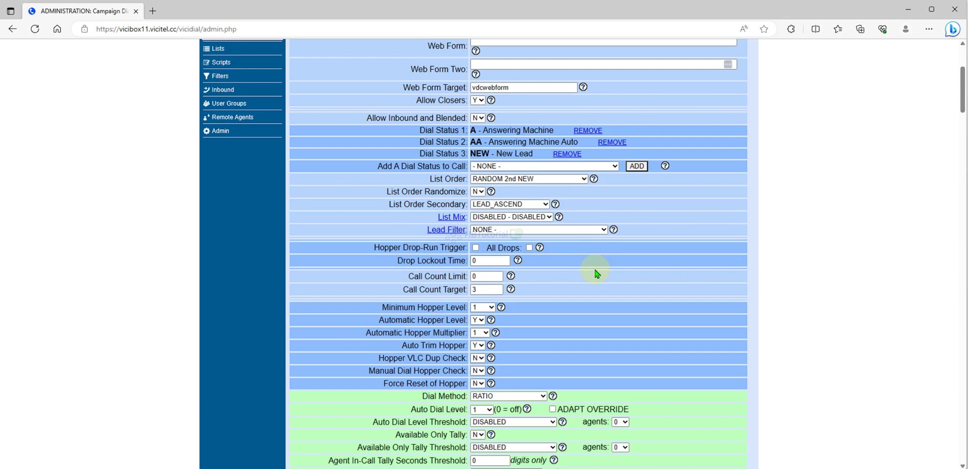
pyautogui.scroll(-2, 595, 272)
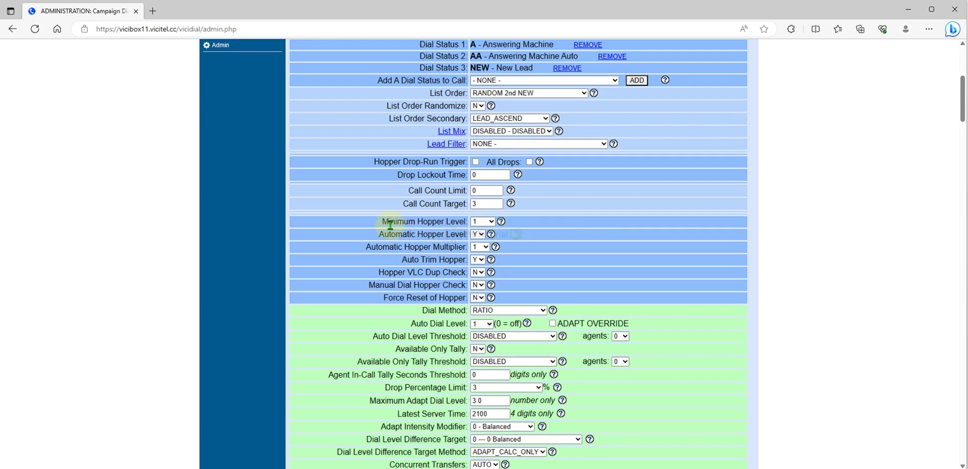
pyautogui.moveTo(390, 224); pyautogui.dragTo(466, 227)
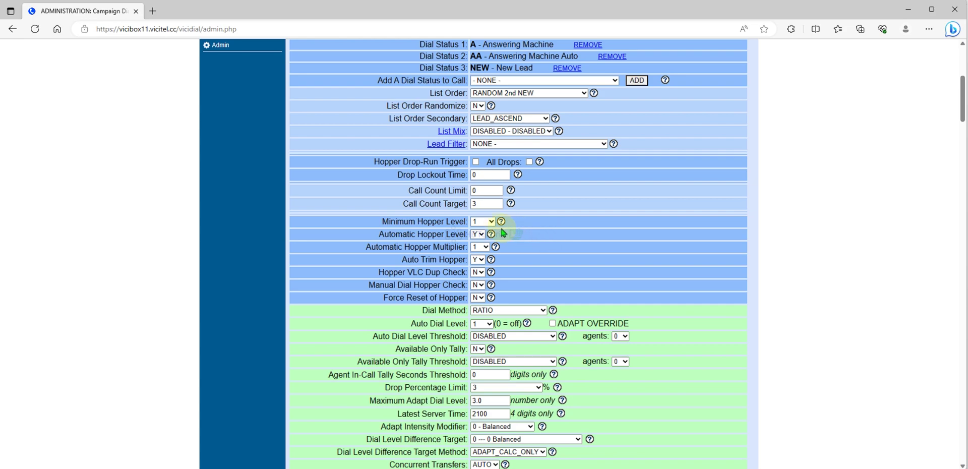
pyautogui.click(489, 222)
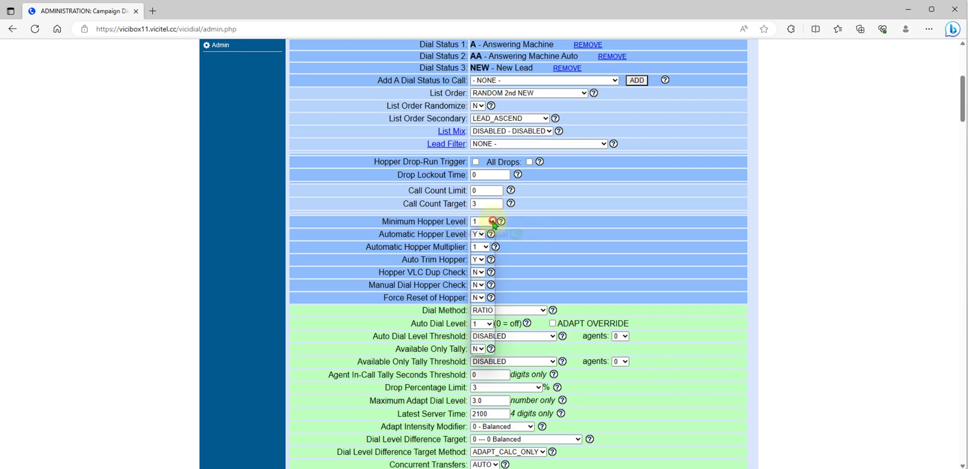
pyautogui.click(581, 241)
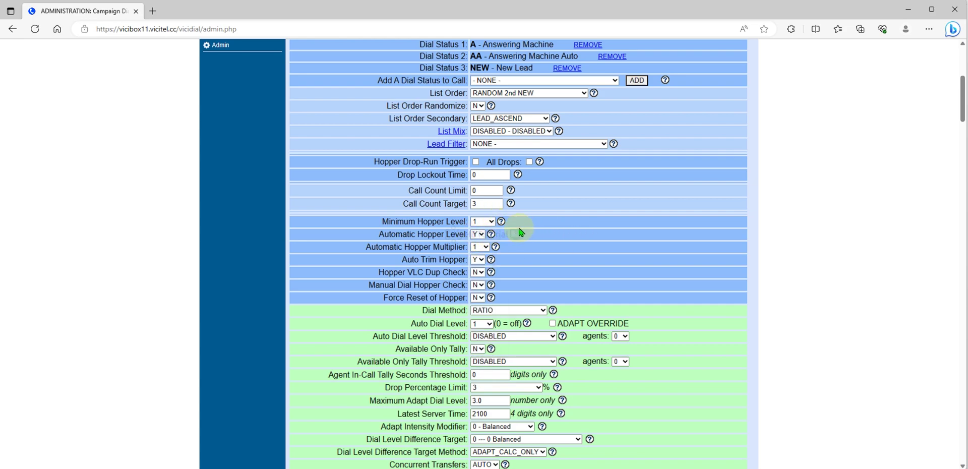
pyautogui.click(488, 222)
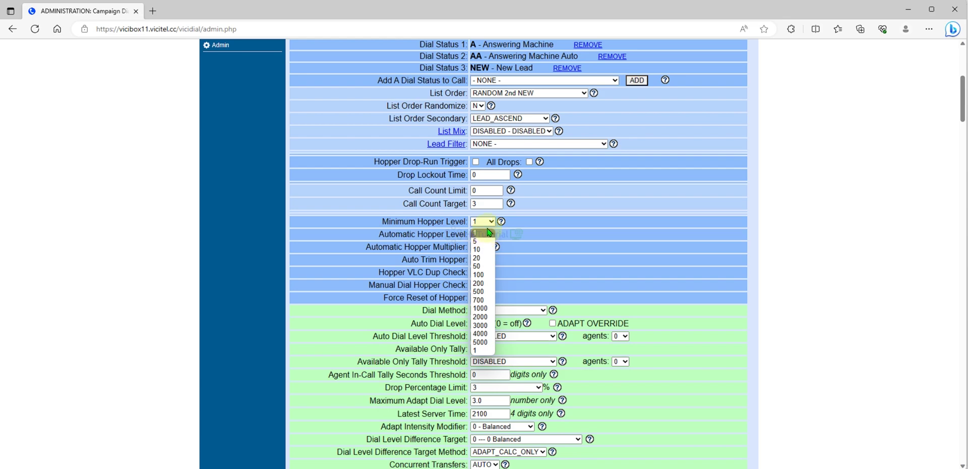
pyautogui.click(479, 291)
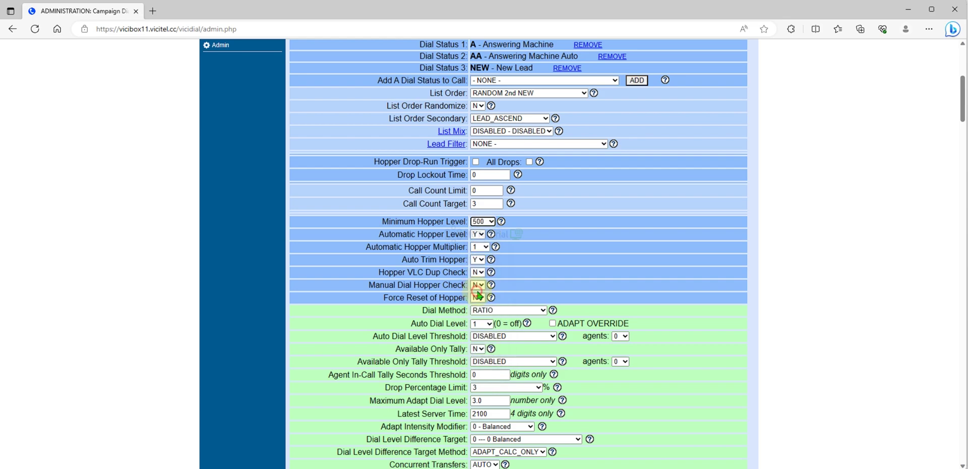
# Submit the List Order and Minimum Hopper Level changes of campaign TestCmp1
pyautogui.scroll(1, 621, 258)
pyautogui.scroll(-6, 618, 263)
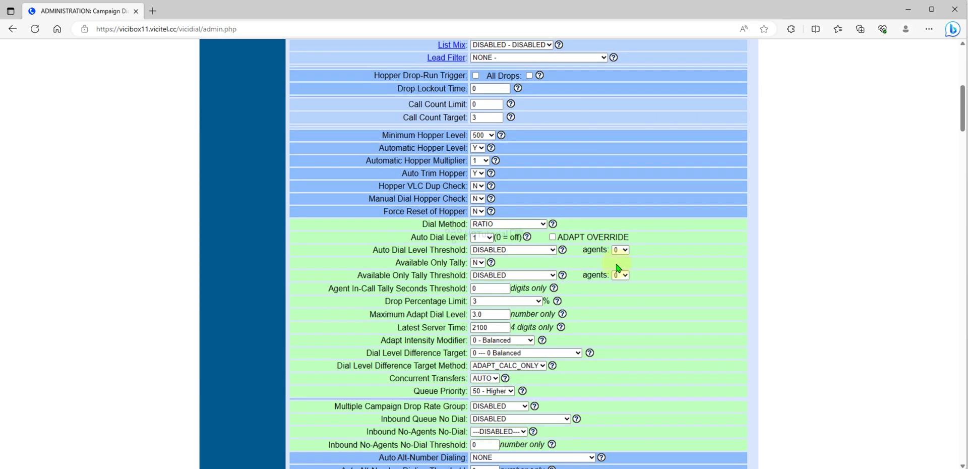
pyautogui.scroll(4, 618, 266)
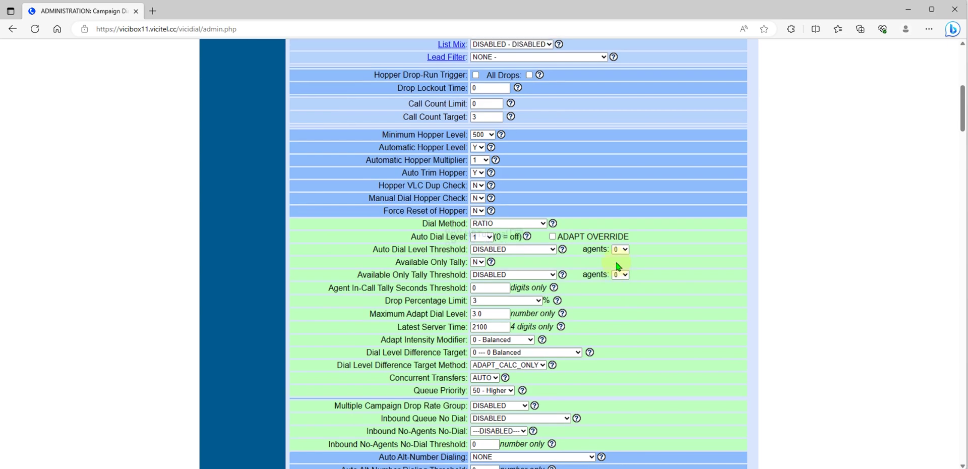
pyautogui.scroll(-15, 618, 266)
pyautogui.scroll(-20, 617, 262)
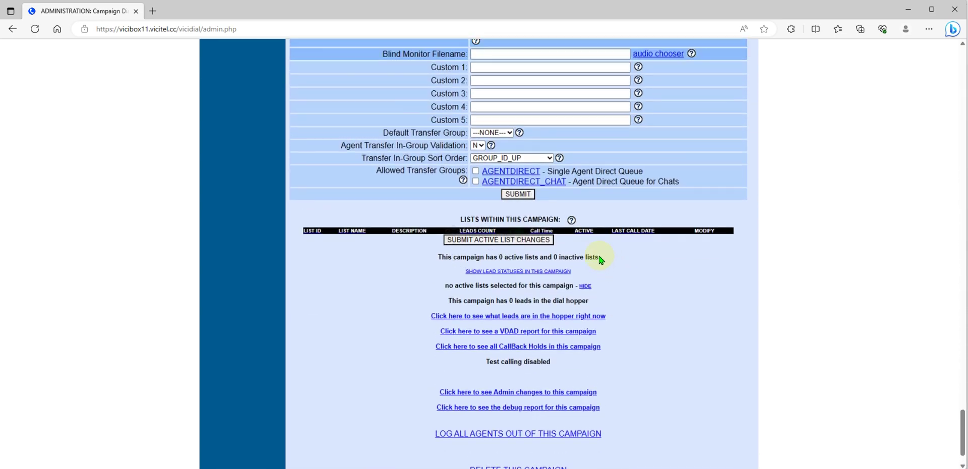
pyautogui.scroll(3, 601, 259)
pyautogui.click(518, 324)
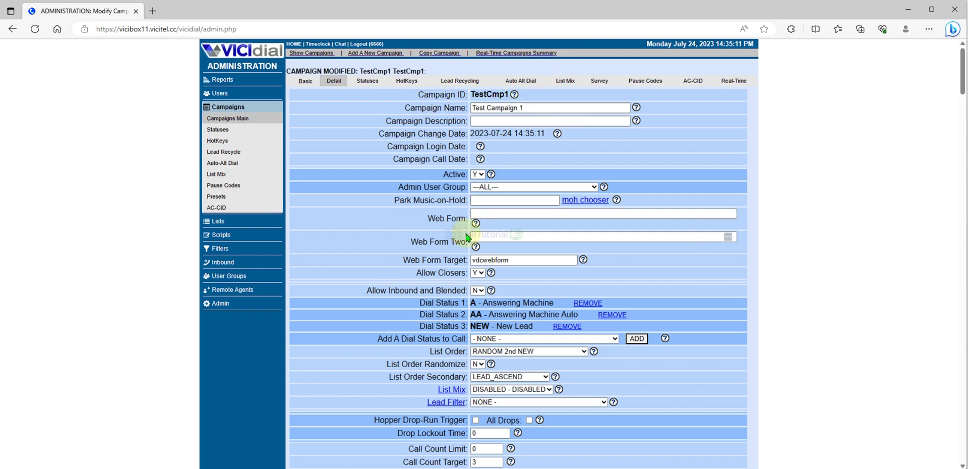
# Check the choices offered for the campaign's Allow Inbound and Blended setting
pyautogui.moveTo(367, 291); pyautogui.dragTo(463, 291)
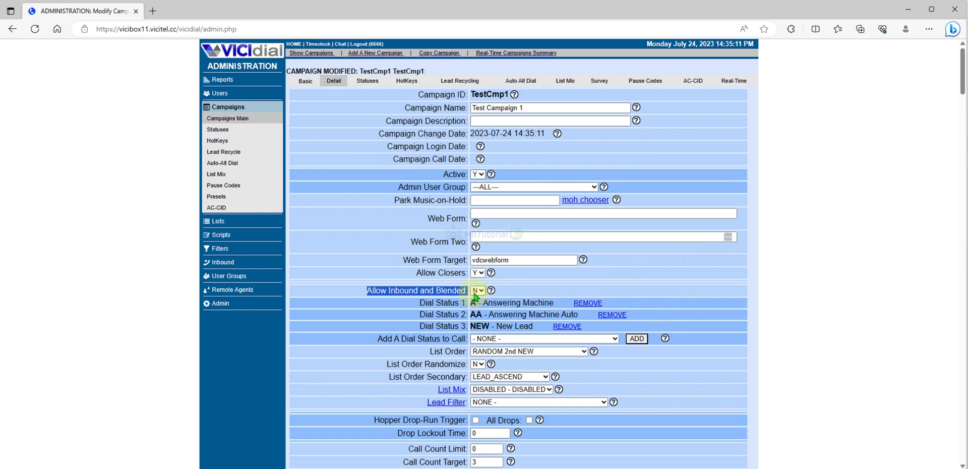
pyautogui.moveTo(370, 293); pyautogui.dragTo(478, 295)
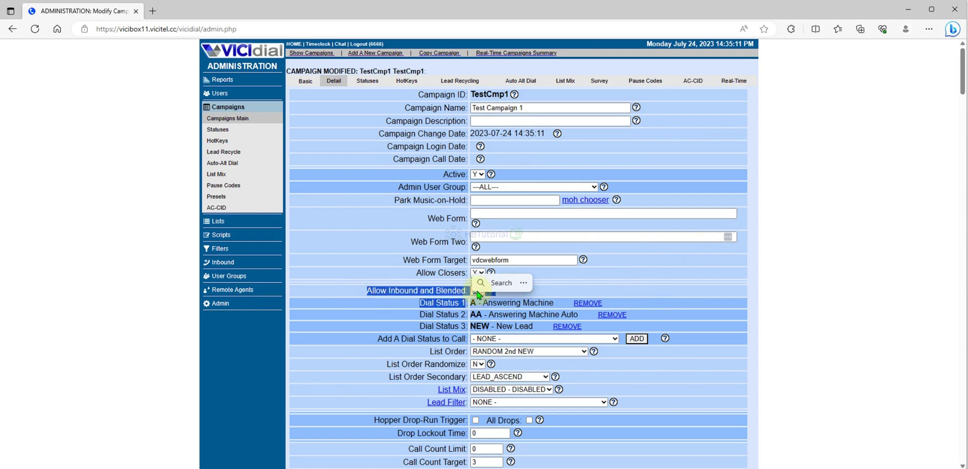
pyautogui.click(478, 290)
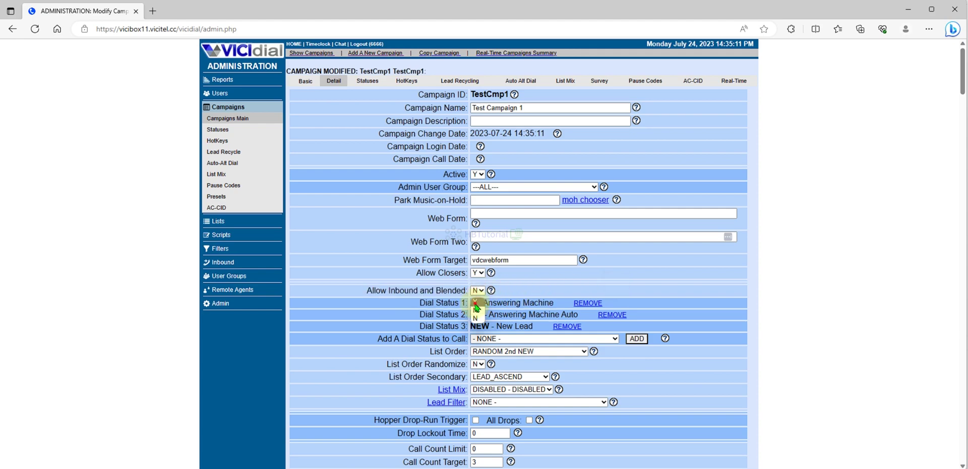
pyautogui.click(476, 302)
pyautogui.click(478, 290)
pyautogui.click(476, 303)
pyautogui.scroll(-20, 622, 283)
pyautogui.scroll(-10, 622, 282)
pyautogui.scroll(20, 621, 283)
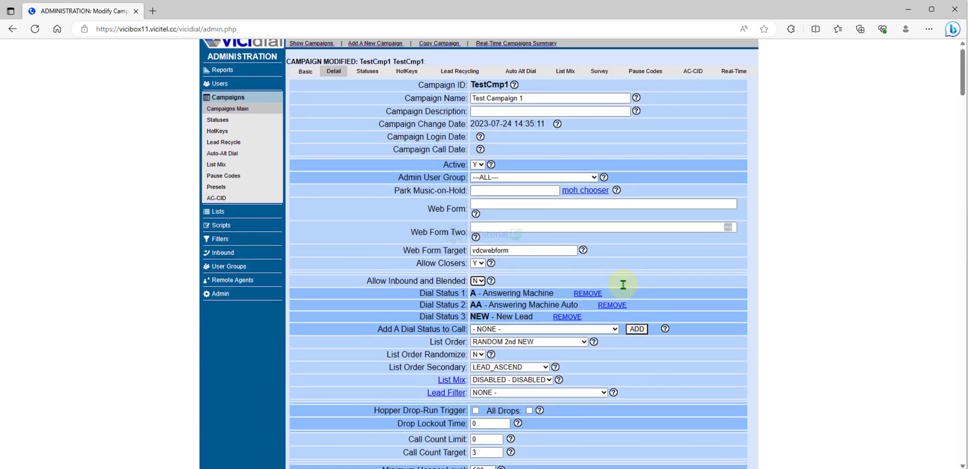
pyautogui.scroll(1, 623, 284)
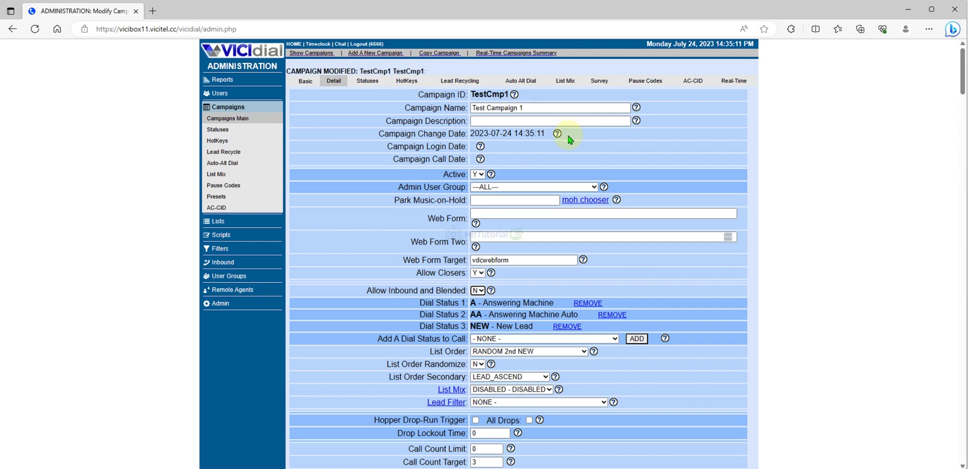
# Review the Dial Prefix, Manual Dial Prefix and Omit Phone Code settings, and read the Omit Phone Code help
pyautogui.scroll(-12, 569, 139)
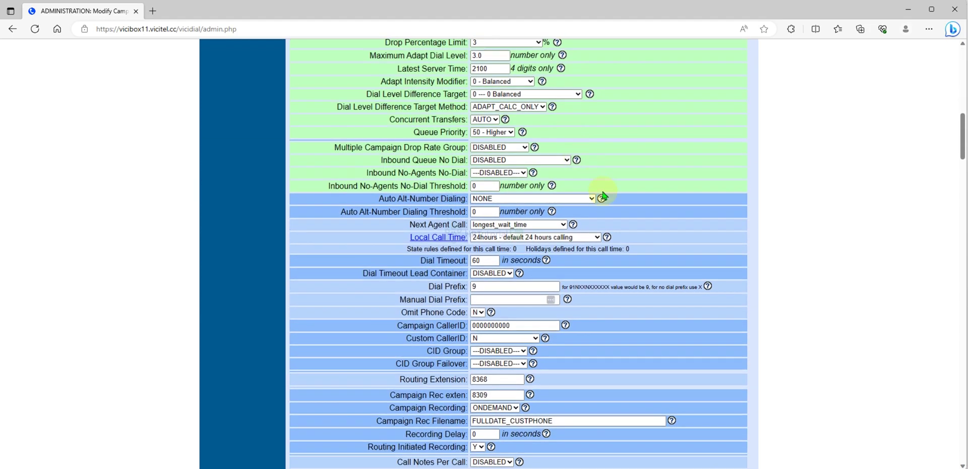
pyautogui.scroll(5, 606, 199)
pyautogui.scroll(-5, 607, 199)
pyautogui.click(449, 286)
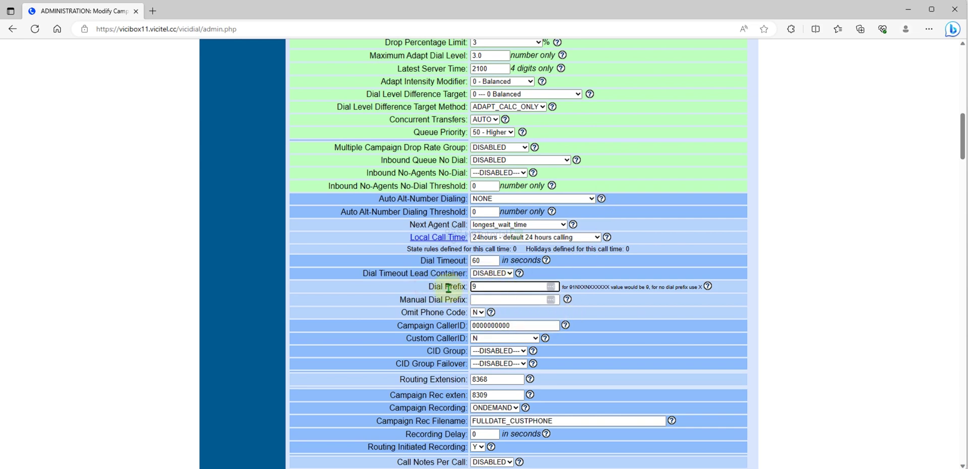
pyautogui.click(480, 286)
pyautogui.moveTo(400, 299); pyautogui.dragTo(463, 300)
pyautogui.click(494, 301)
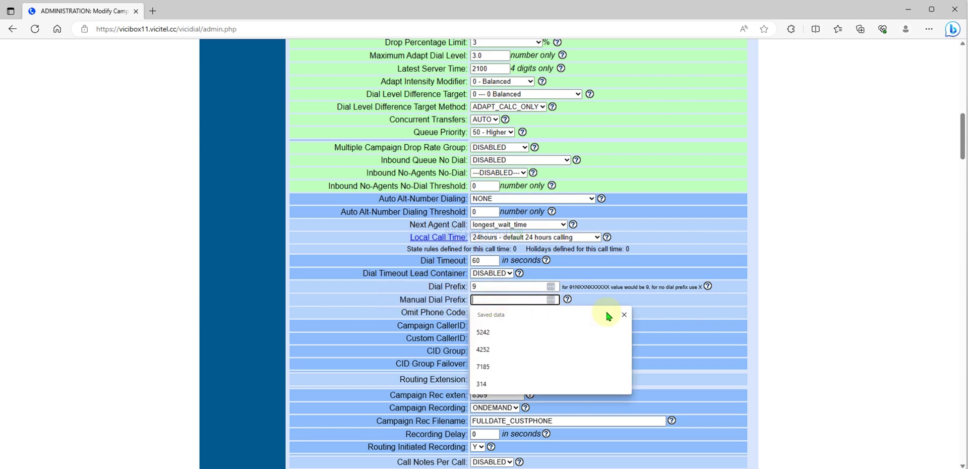
pyautogui.click(403, 317)
pyautogui.moveTo(399, 316); pyautogui.dragTo(466, 313)
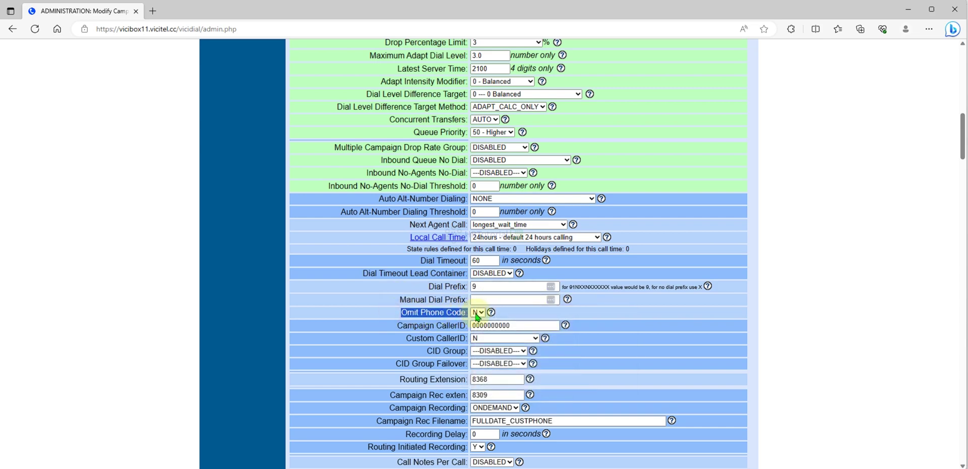
pyautogui.click(477, 313)
pyautogui.click(491, 312)
pyautogui.click(371, 311)
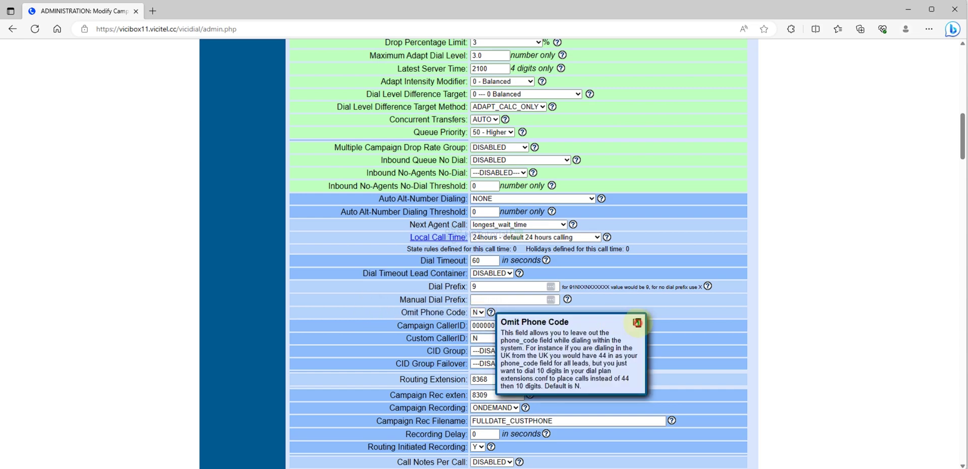
pyautogui.click(637, 323)
# Review the Custom CallerID and Routing Extension settings, and read the help on the routing extension numbers
pyautogui.scroll(-3, 627, 320)
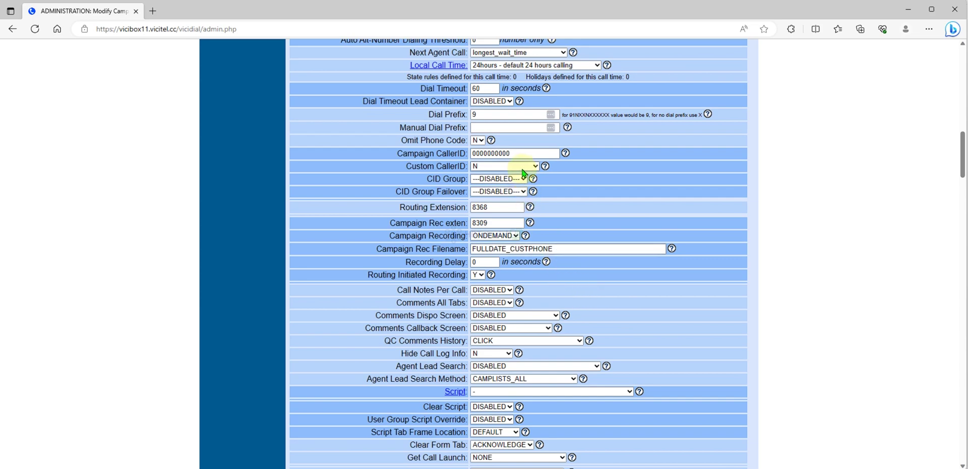
pyautogui.moveTo(403, 167); pyautogui.dragTo(460, 167)
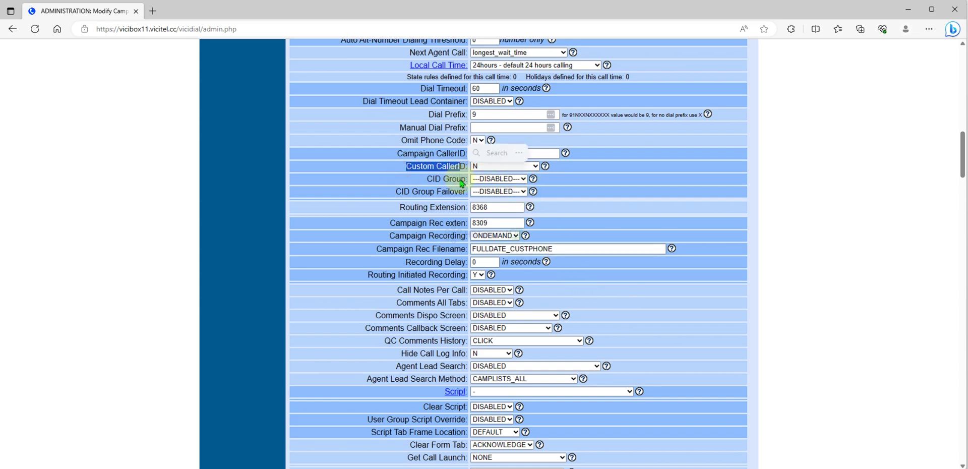
pyautogui.click(630, 206)
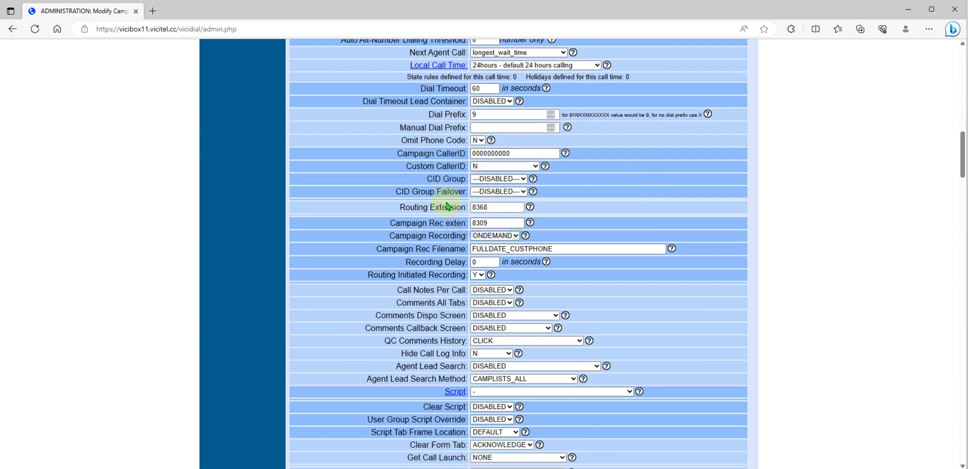
pyautogui.moveTo(416, 208); pyautogui.dragTo(549, 207)
pyautogui.click(631, 208)
pyautogui.click(529, 207)
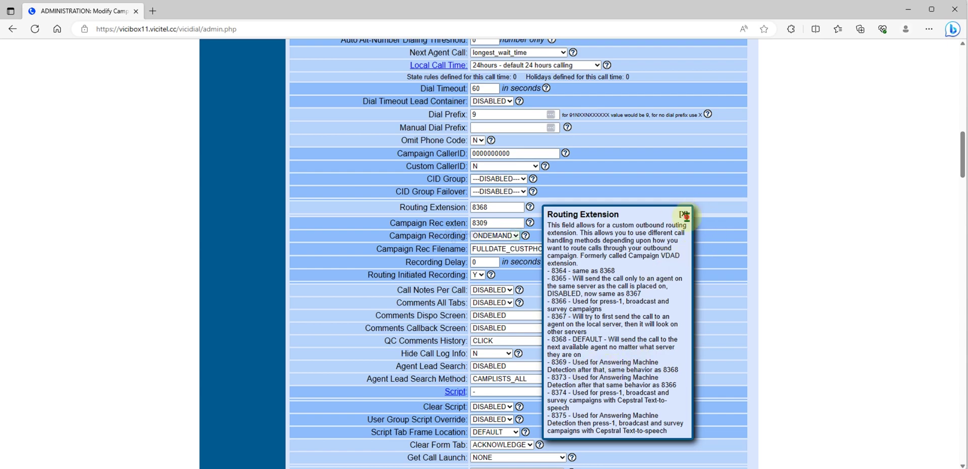
pyautogui.click(685, 215)
# Submit the detail settings of campaign TestCmp1 and return to the administration home page
pyautogui.scroll(-20, 623, 286)
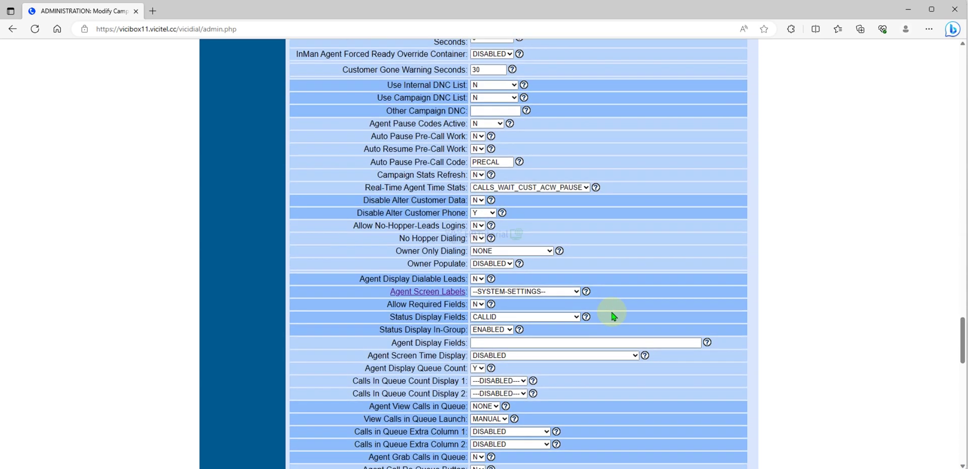
pyautogui.scroll(-15, 629, 301)
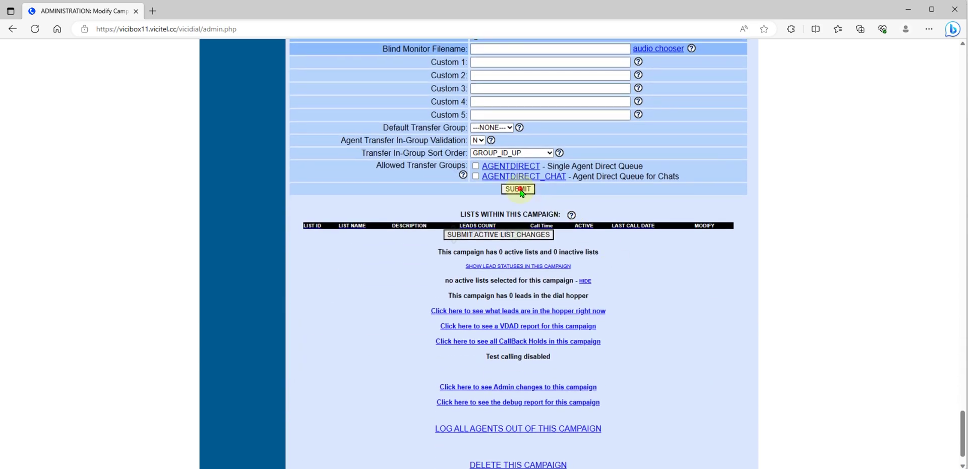
pyautogui.click(518, 189)
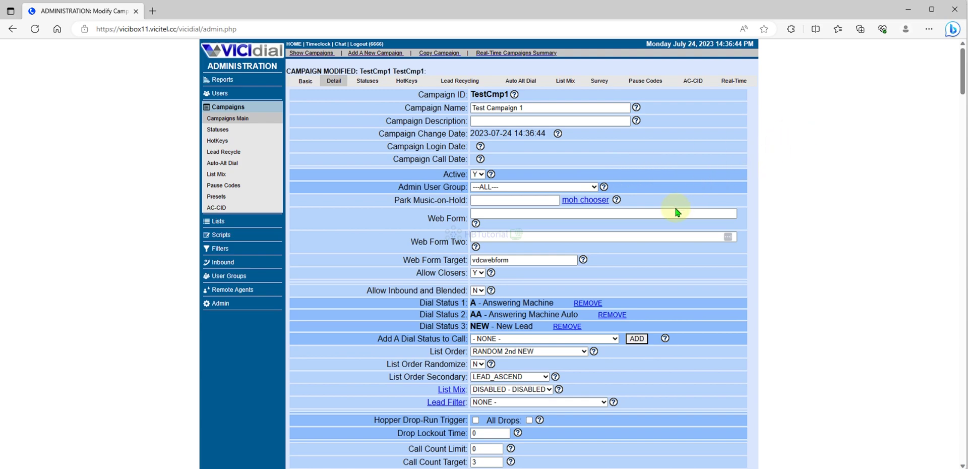
pyautogui.click(242, 56)
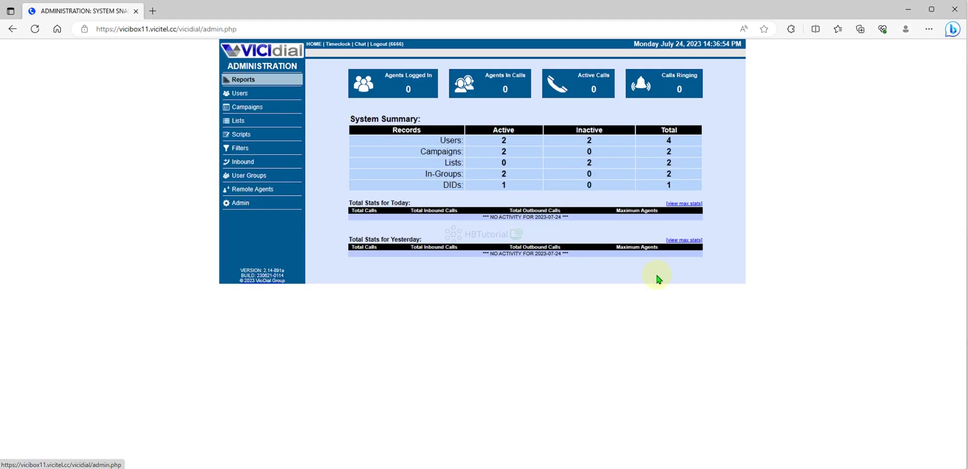